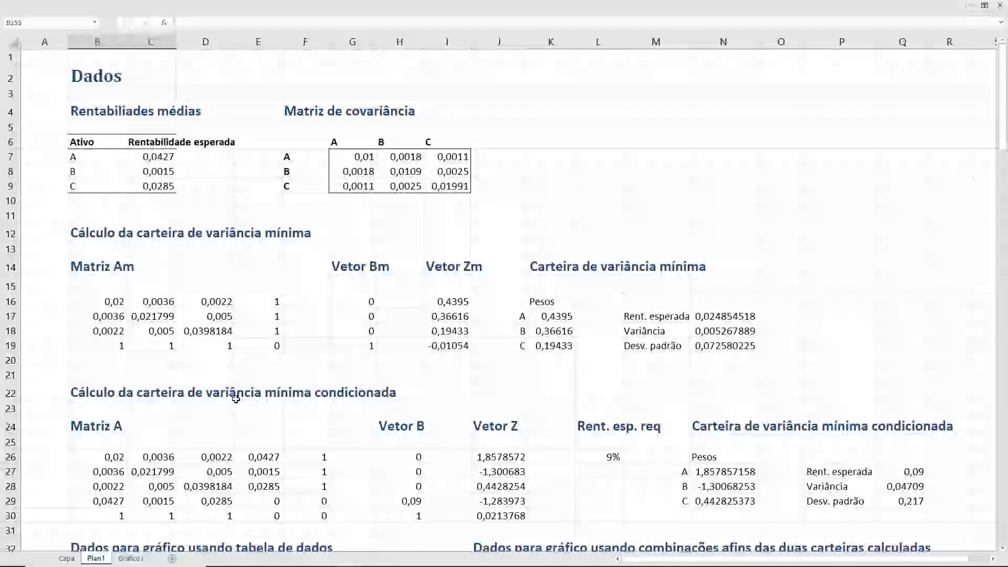
Review the required return, the frontier data tables and the frontier chart, ending at the Cálculo da carteira ótima section
left_click(609, 456)
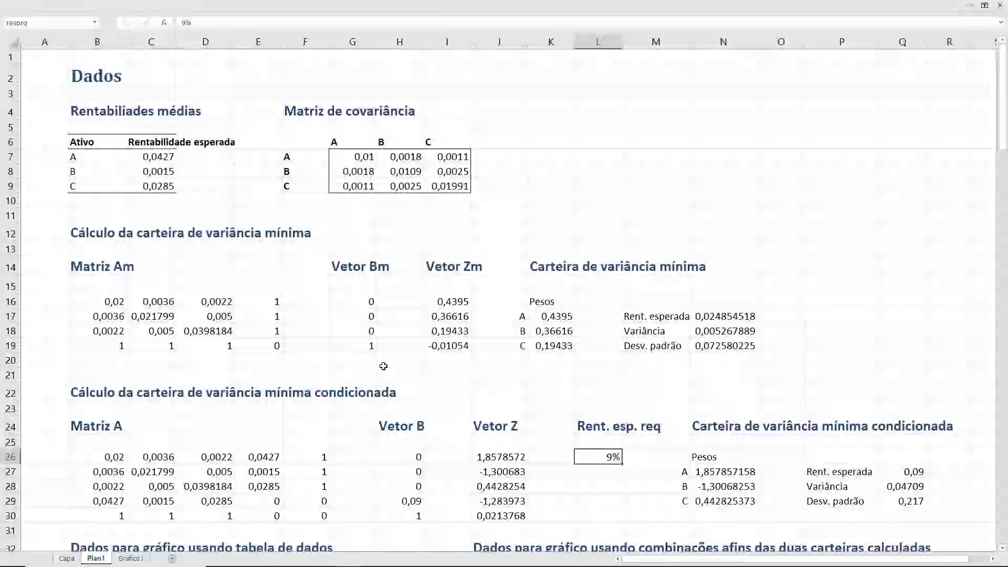
scroll(383, 366, "down", 4)
scroll(383, 366, "up", 4)
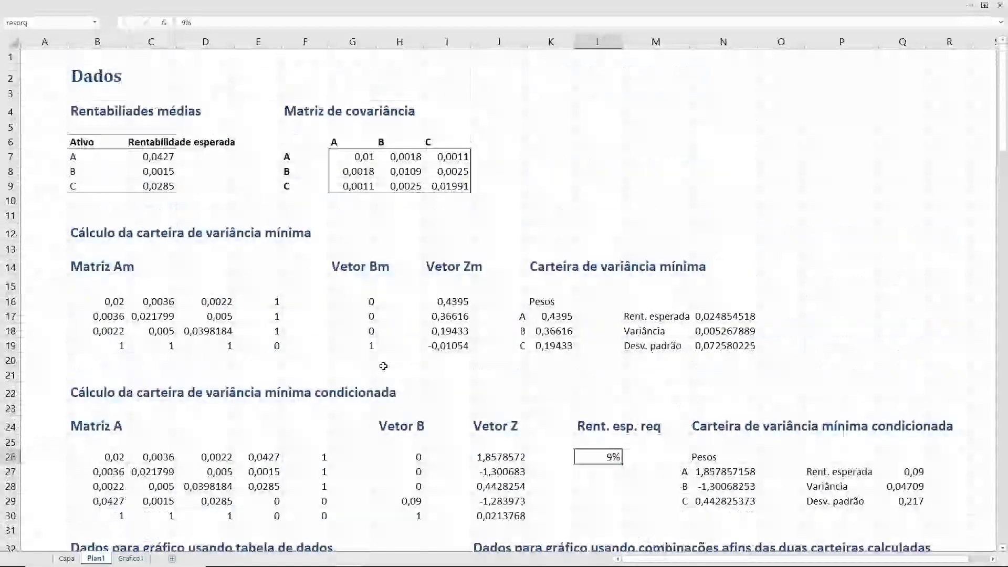
scroll(383, 366, "down", 7)
scroll(384, 366, "down", 2)
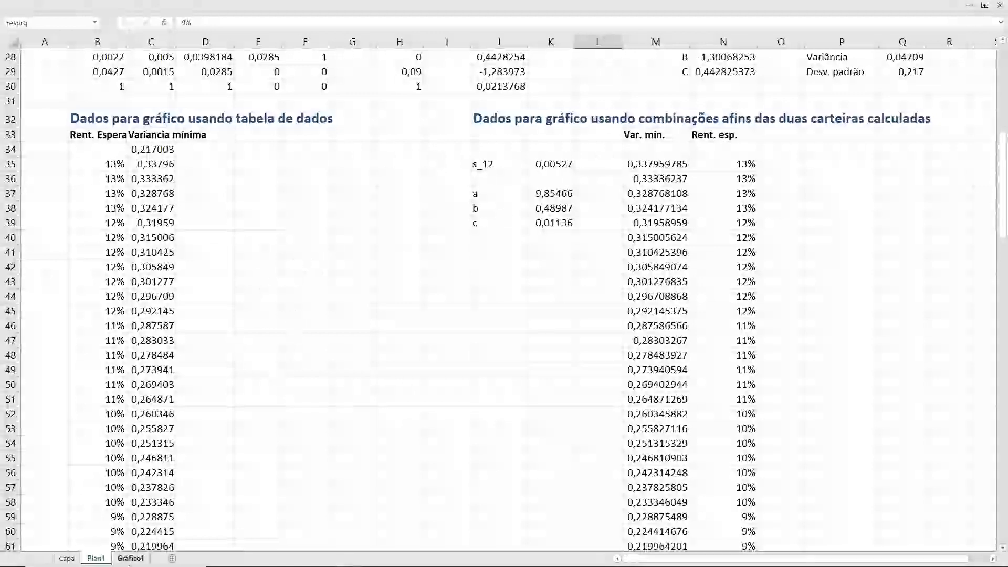
left_click(131, 559)
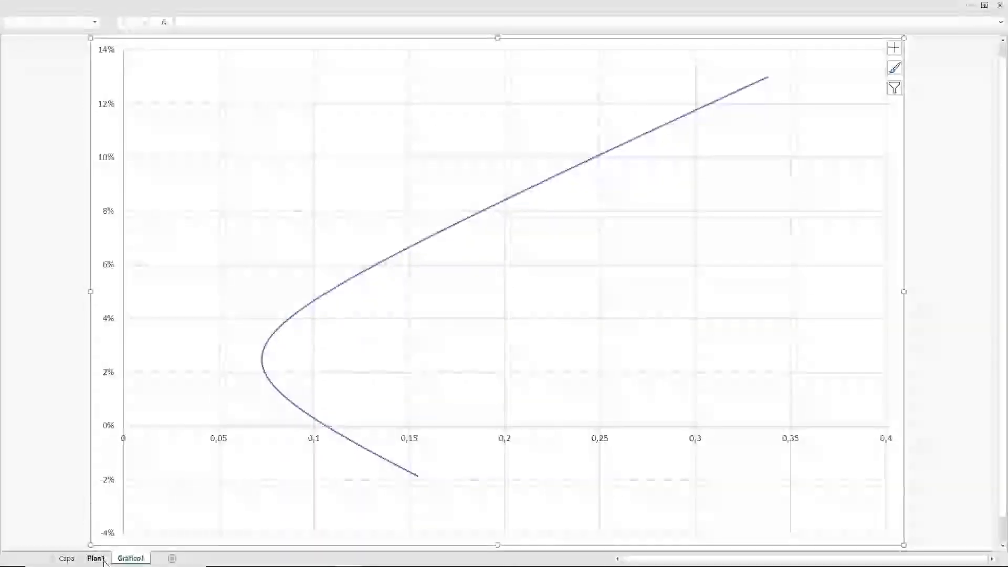
left_click(100, 560)
scroll(304, 370, "down", 20)
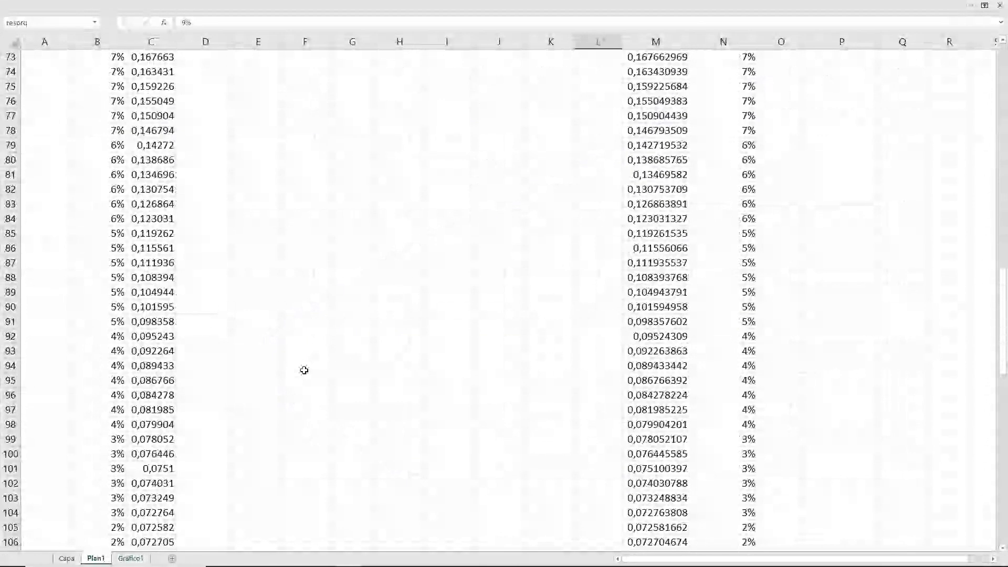
scroll(305, 370, "down", 11)
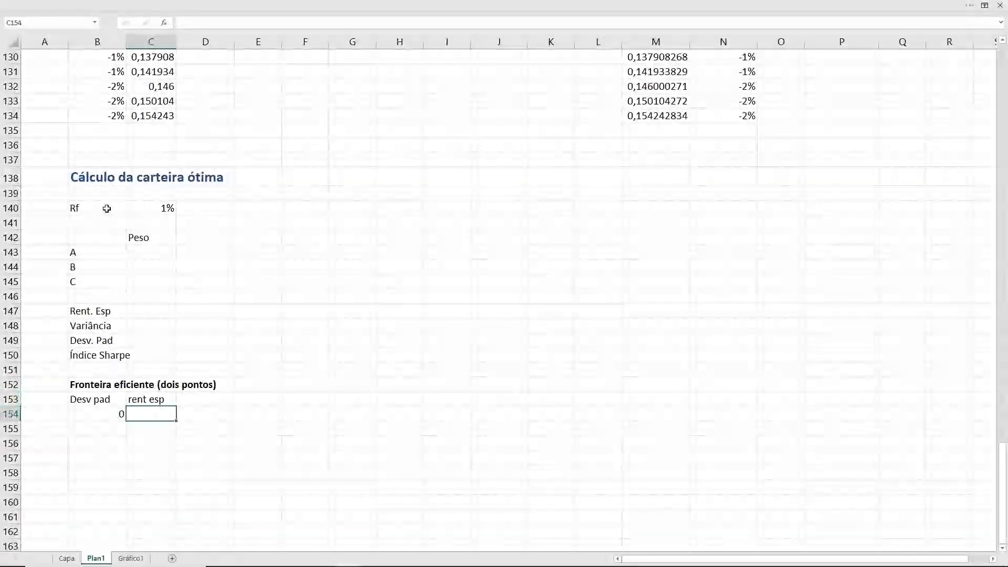
Name the Rf value cell C140 as rf
left_click(107, 208)
left_click(141, 210)
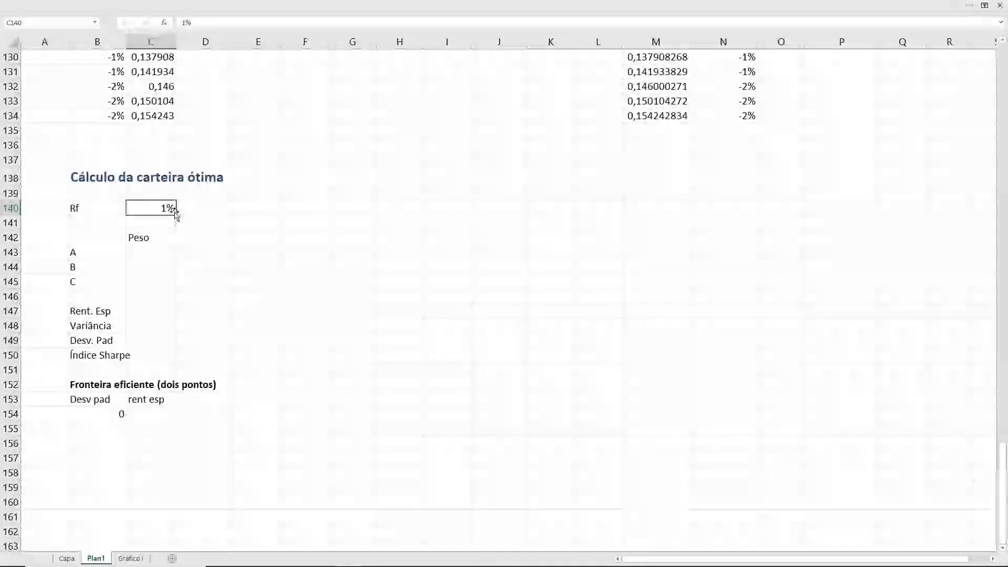
left_click(36, 22)
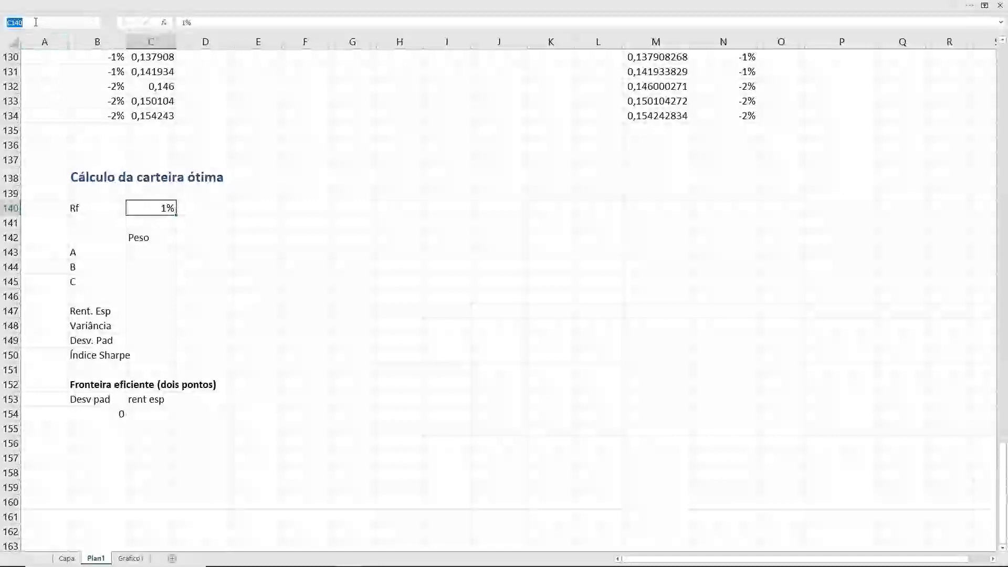
type("rf")
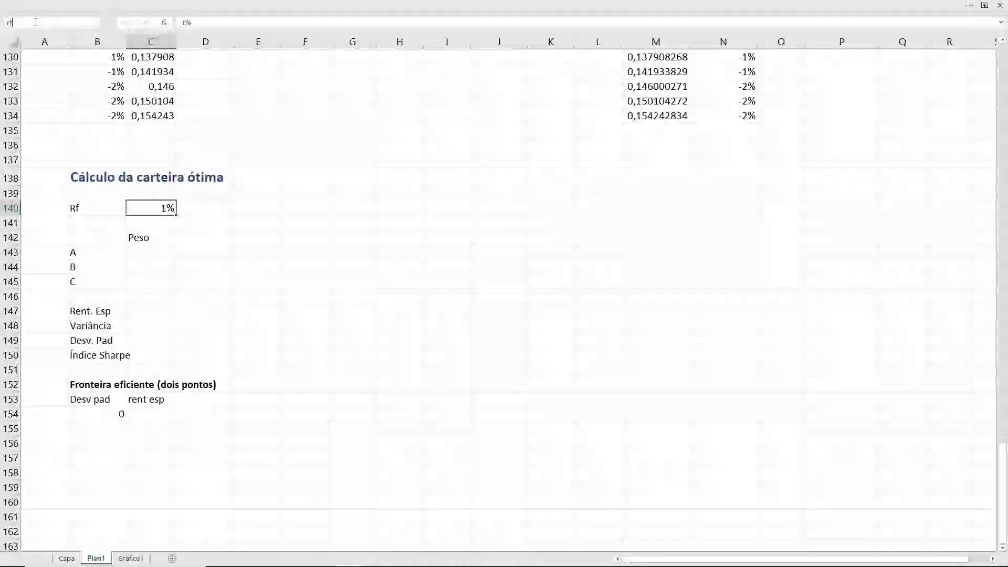
key("Return")
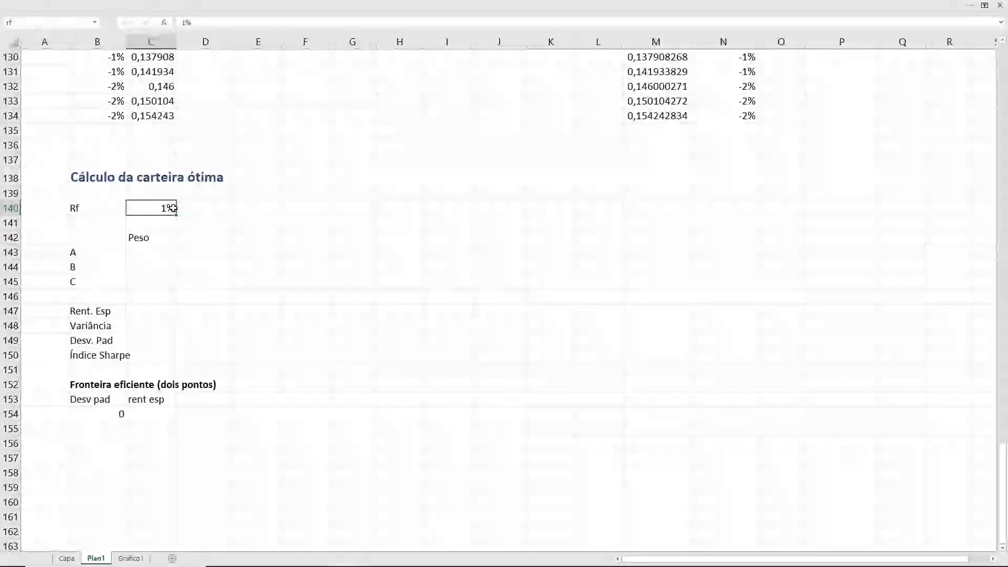
Start a MATRIZ.MULT formula across weight cells C143:C145 with MATRIZ.INVERSO(mcov) as the first matrix
left_click_drag(148, 253, 142, 282)
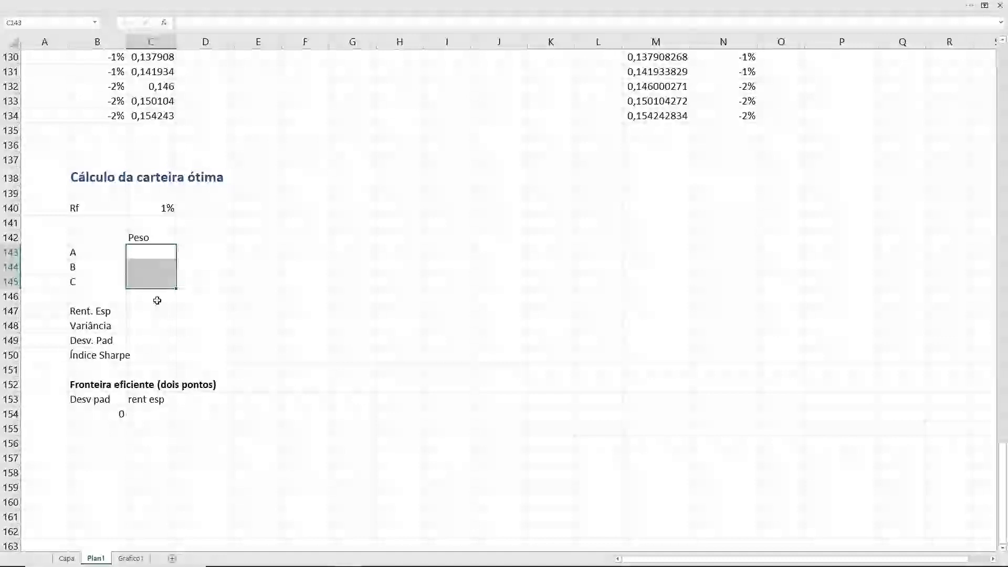
type("=")
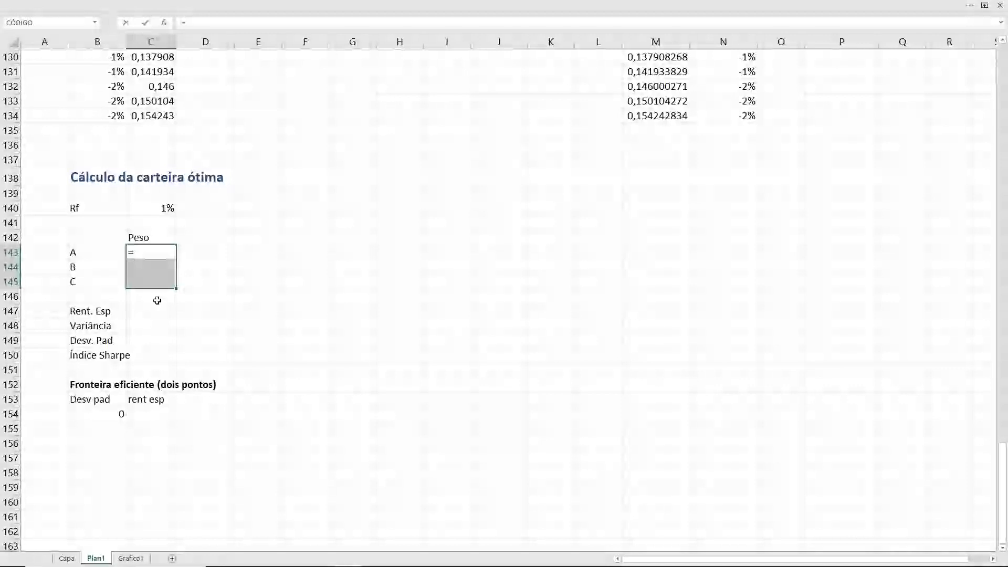
type("matri")
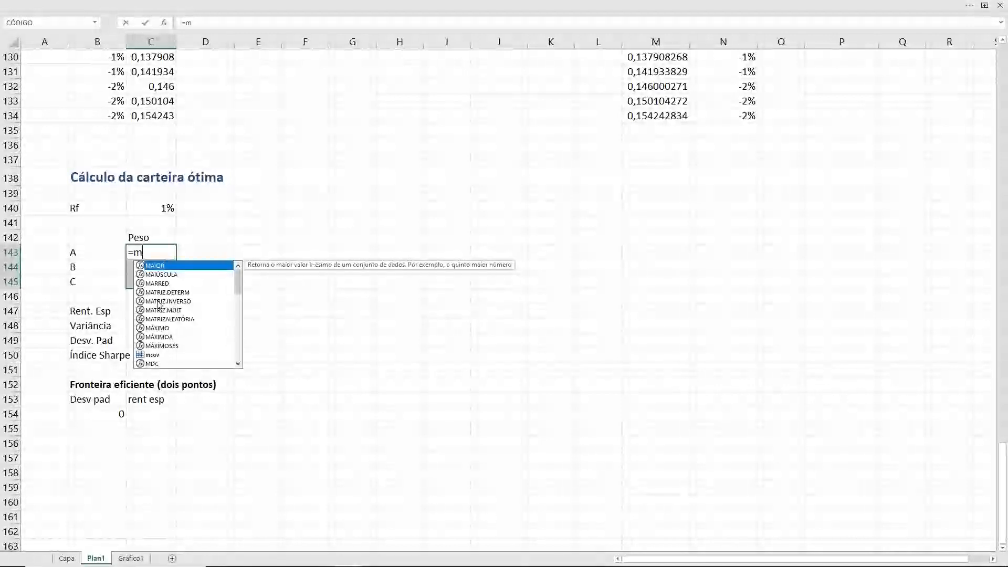
key("Down")
key("Down")
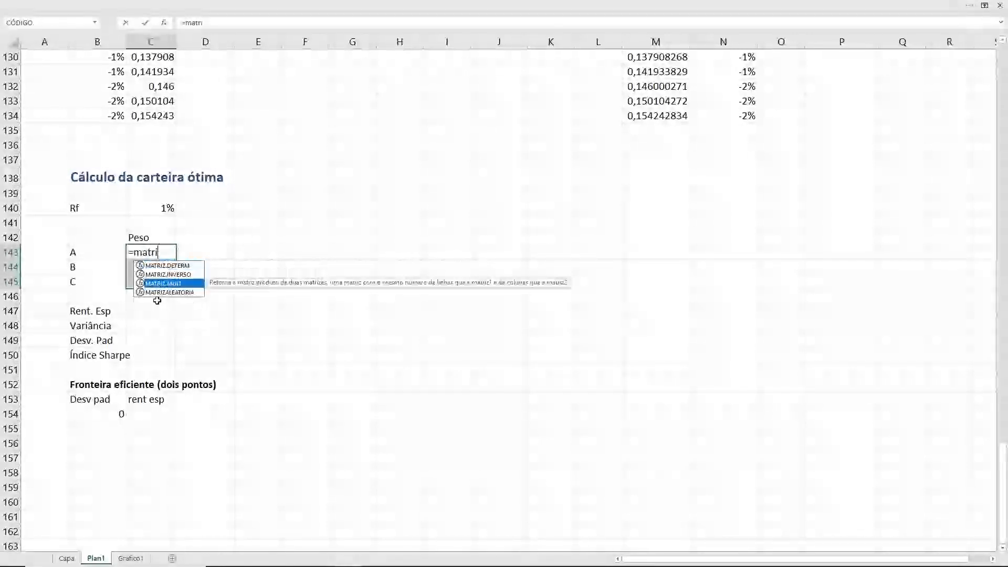
key("Tab")
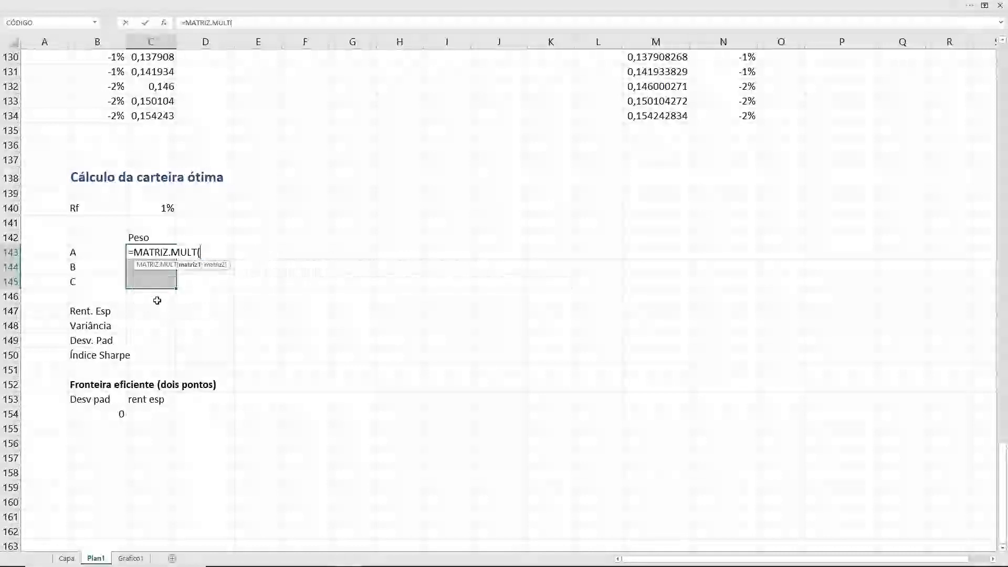
type("matriz")
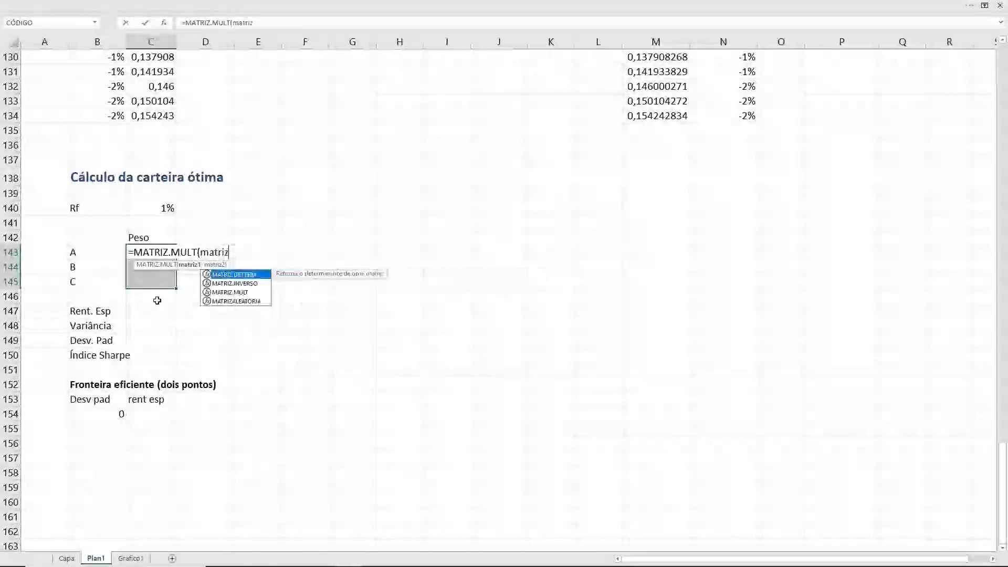
key("Down")
key("Tab")
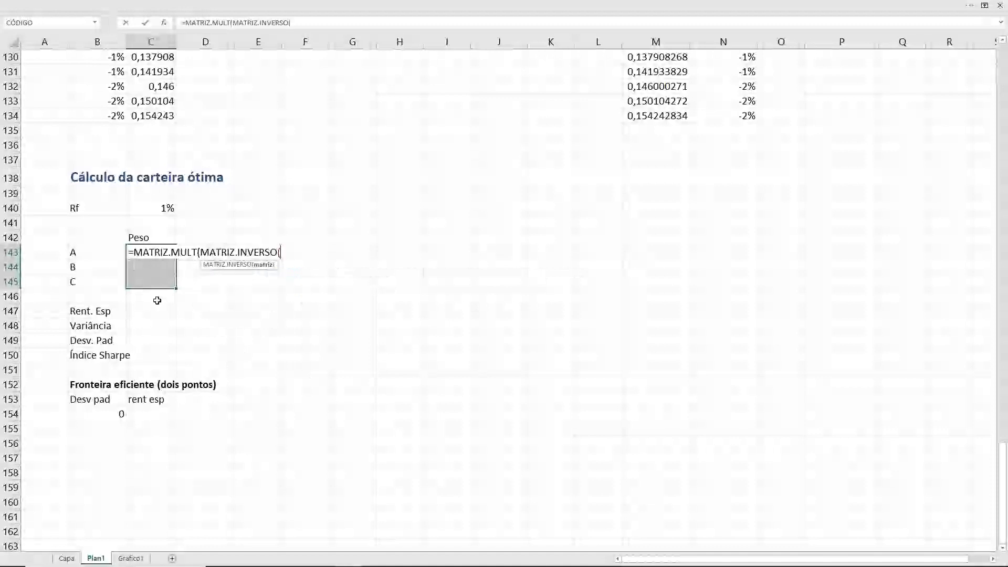
type("mco")
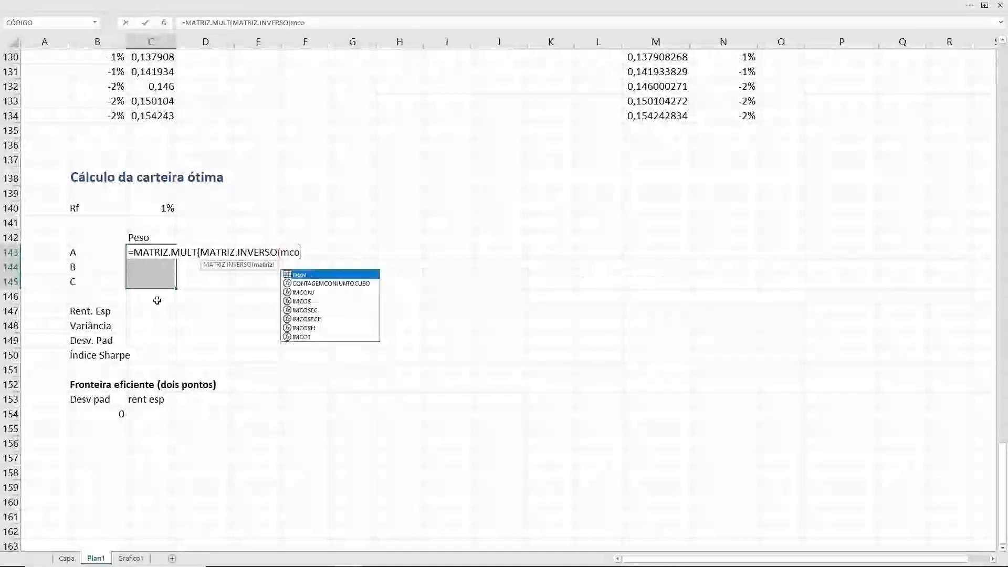
type("v)")
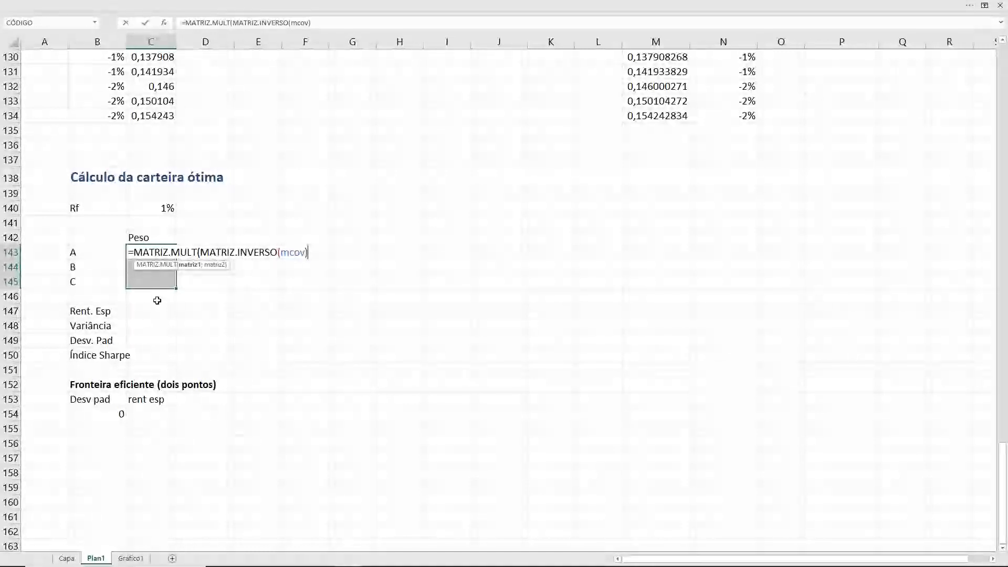
type(";")
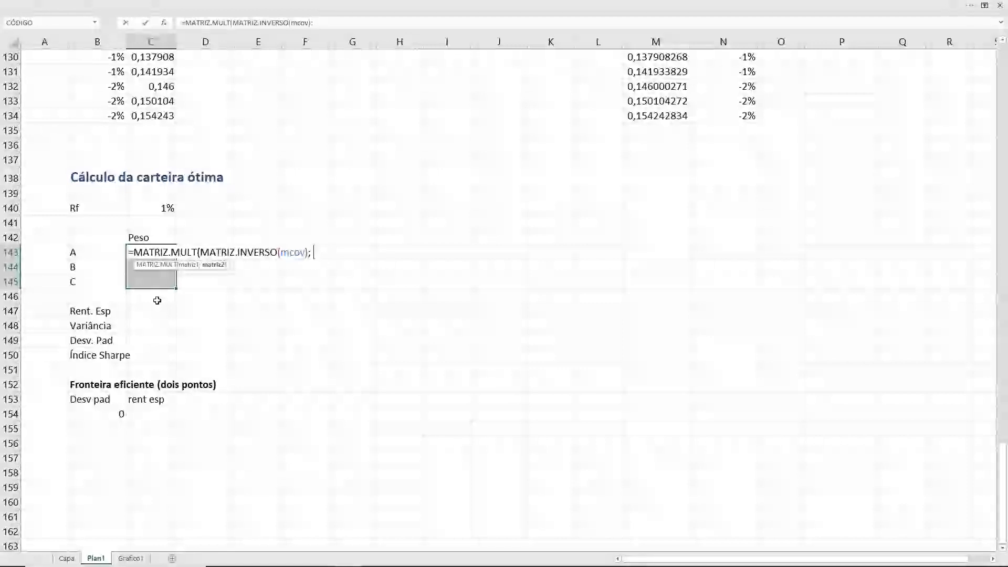
Enter resp - rf as the second matrix of the product and close the MATRIZ.MULT function
type(" resp")
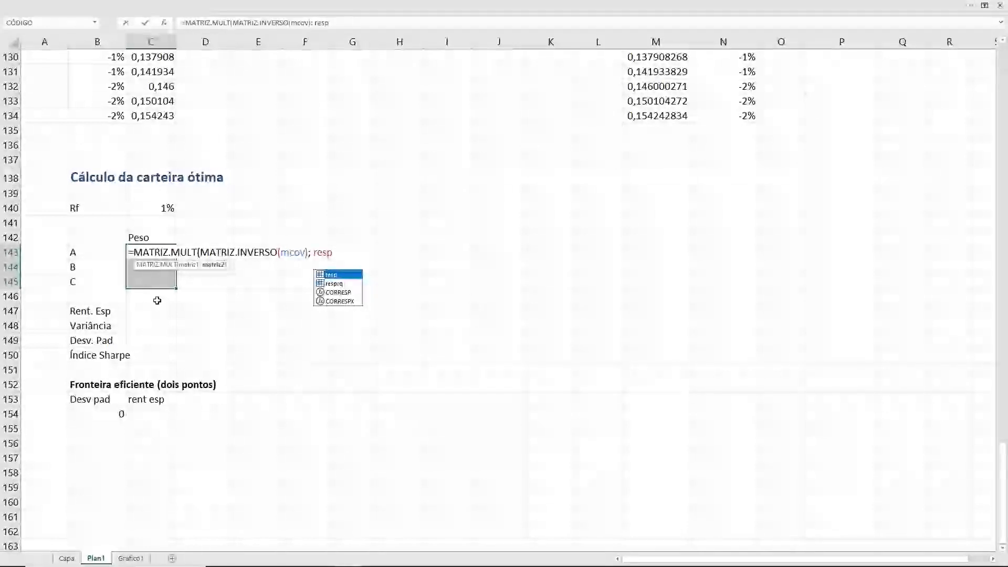
type(" - ")
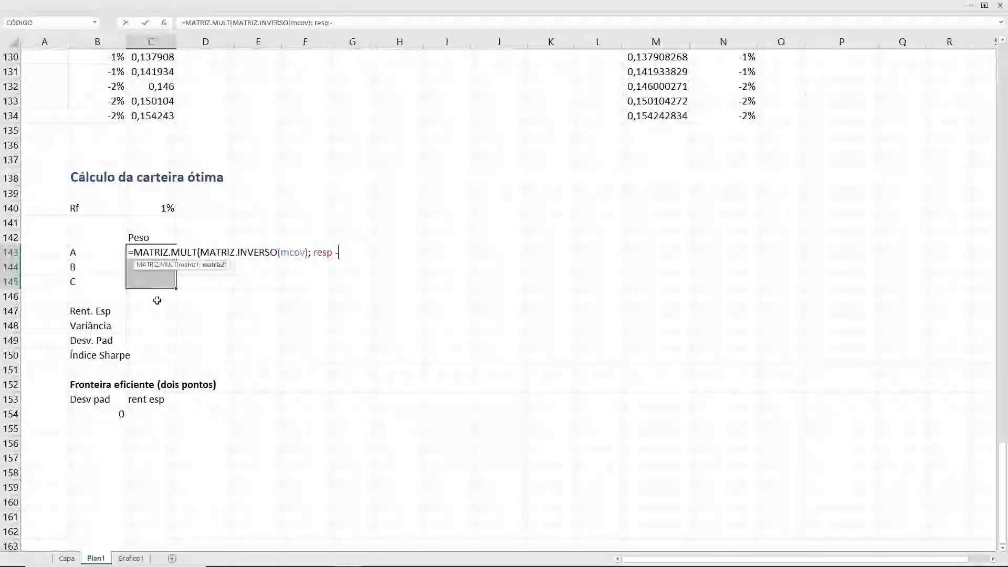
type("r")
key("BackSpace")
type("rf")
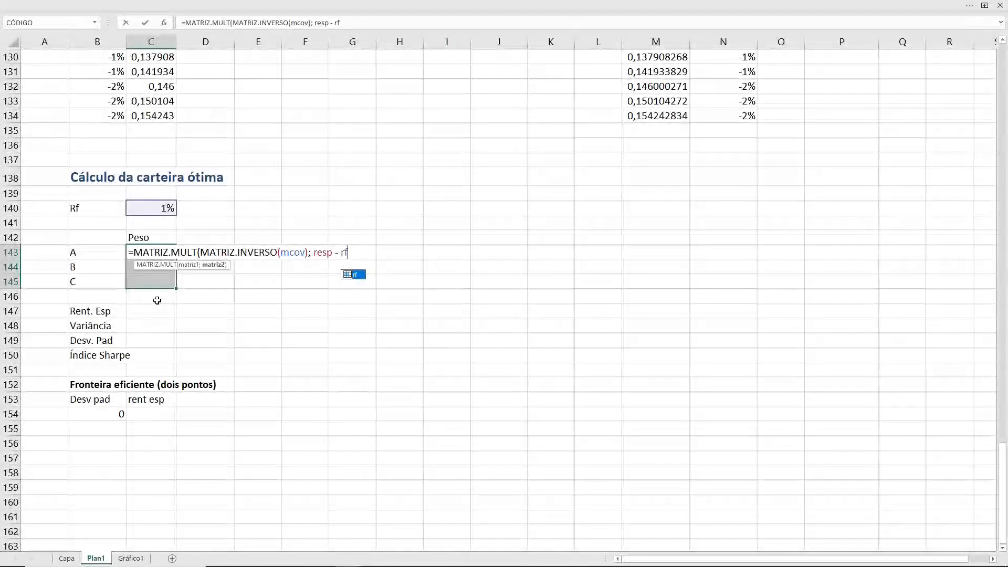
type(")")
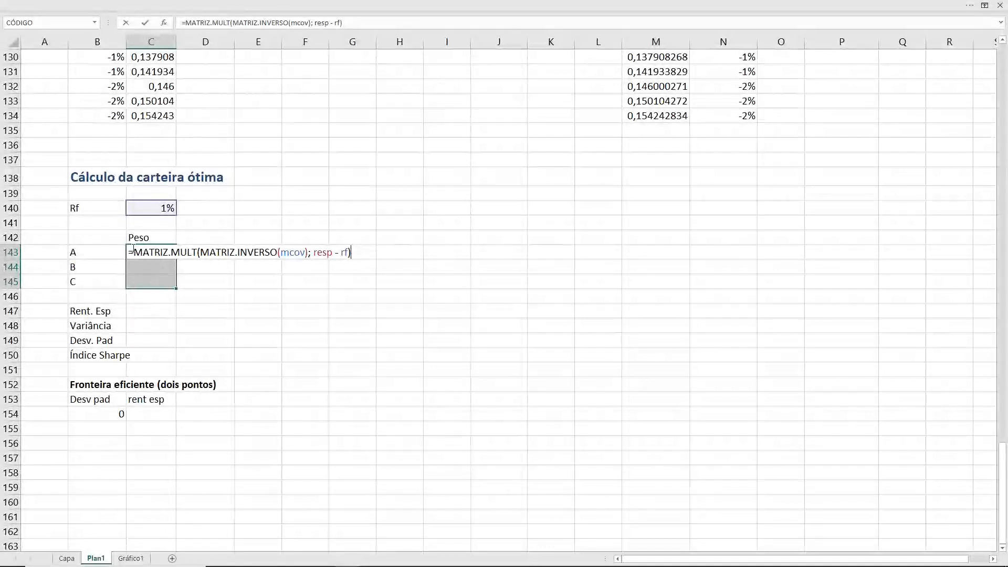
Copy the MATRIZ.MULT expression and extend the weights formula with a division by an opened soma function
left_click_drag(133, 252, 356, 252)
key("ctrl+c")
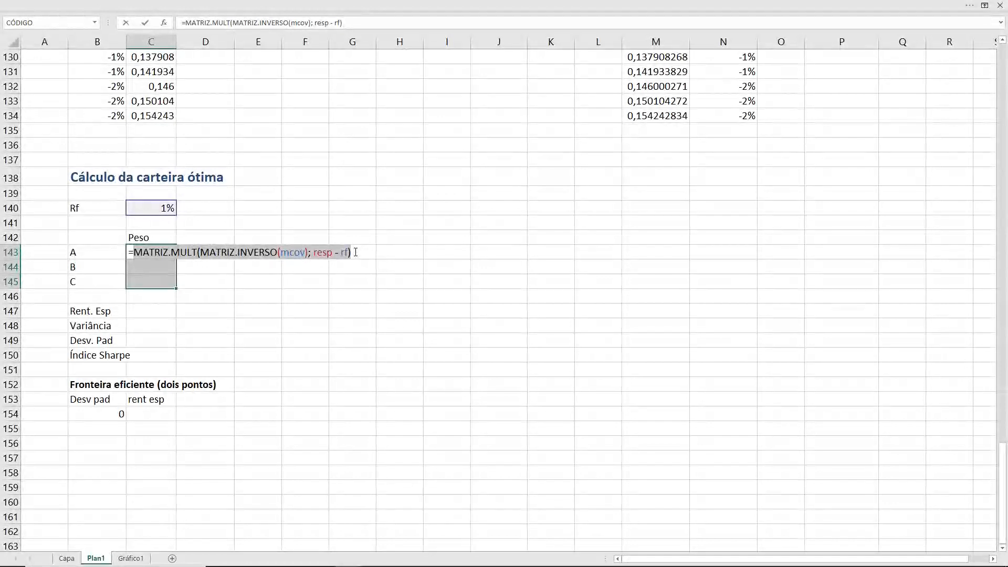
left_click(356, 252)
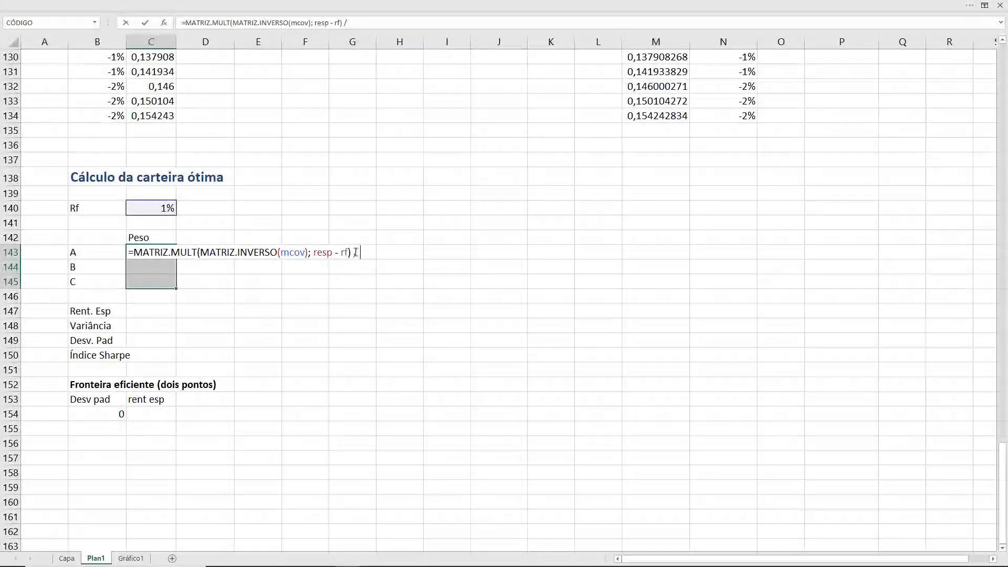
type("/ s")
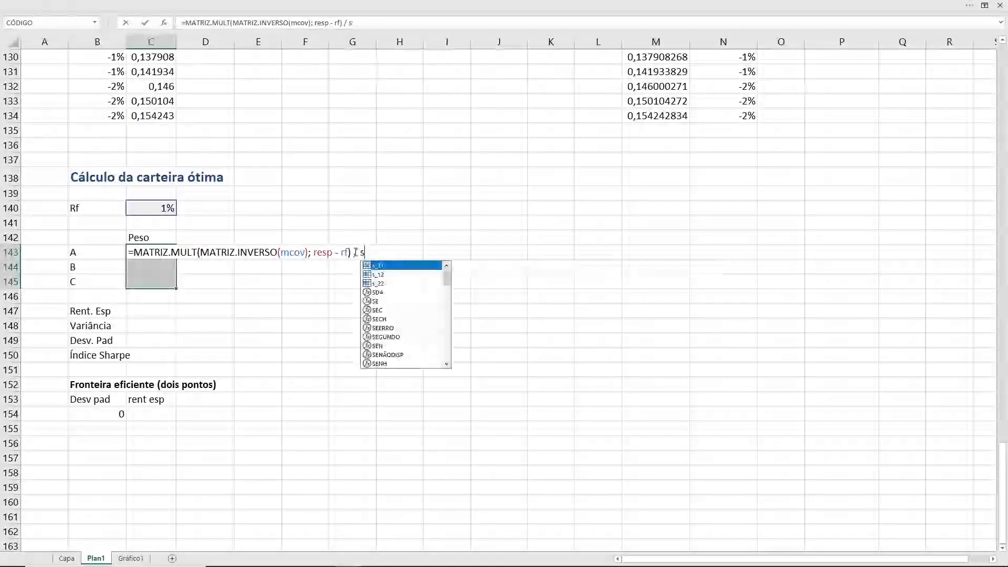
type("onma")
key("BackSpace")
key("BackSpace")
key("BackSpace")
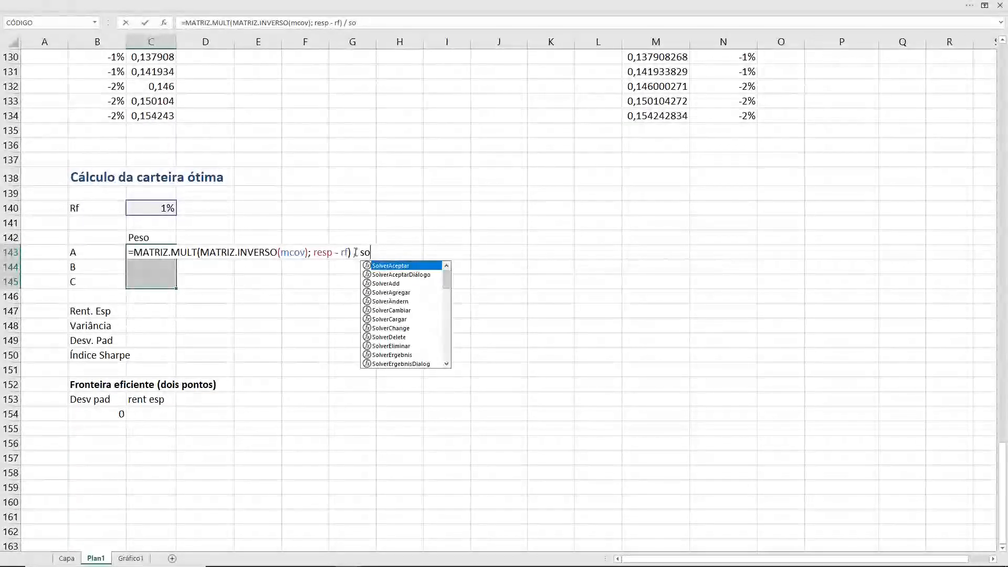
type("na")
key("BackSpace")
key("BackSpace")
type("m")
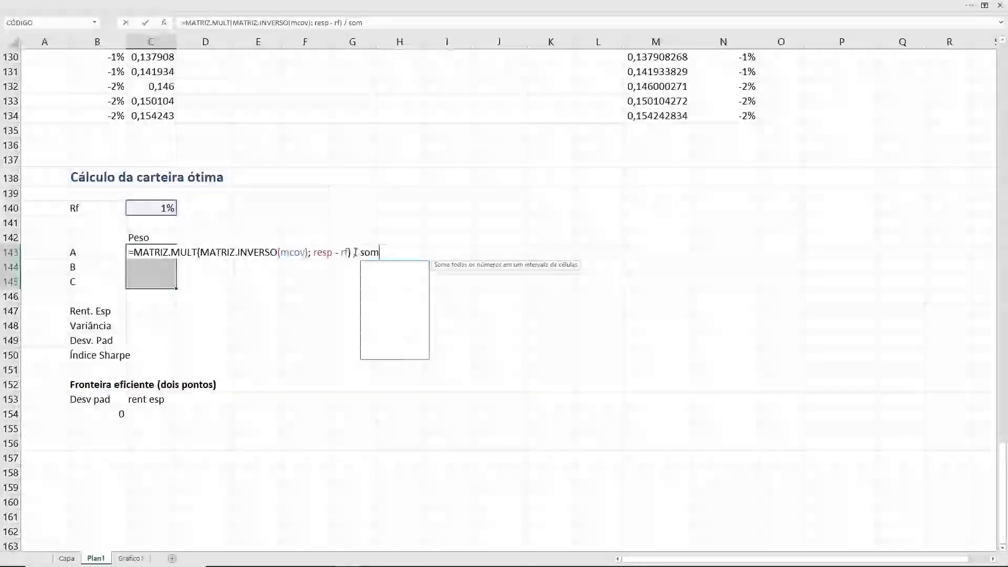
type("a*")
key("BackSpace")
type("(")
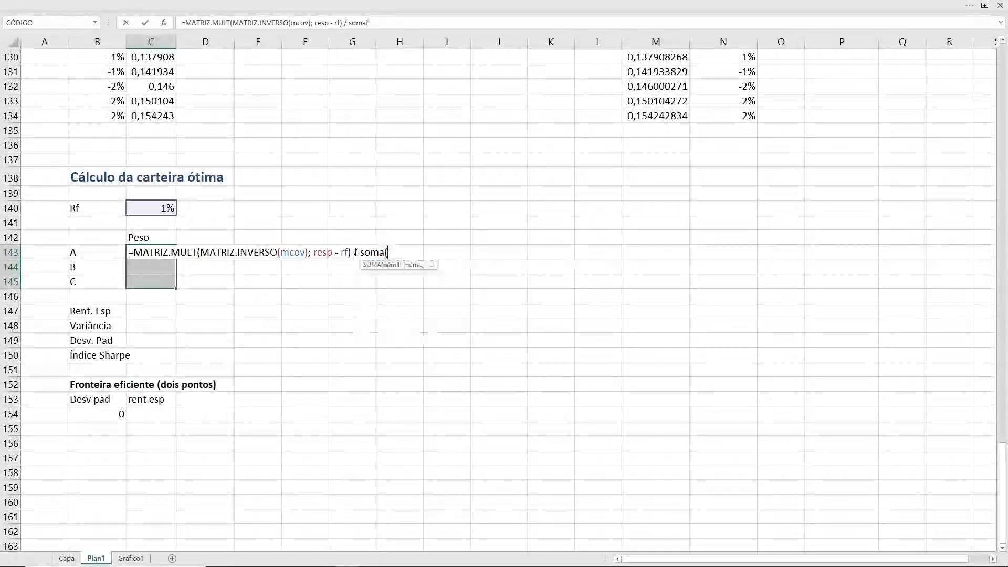
Paste the copied matrix product inside soma, close it, and enter the formula as an array in C143:C145
key("ctrl+v")
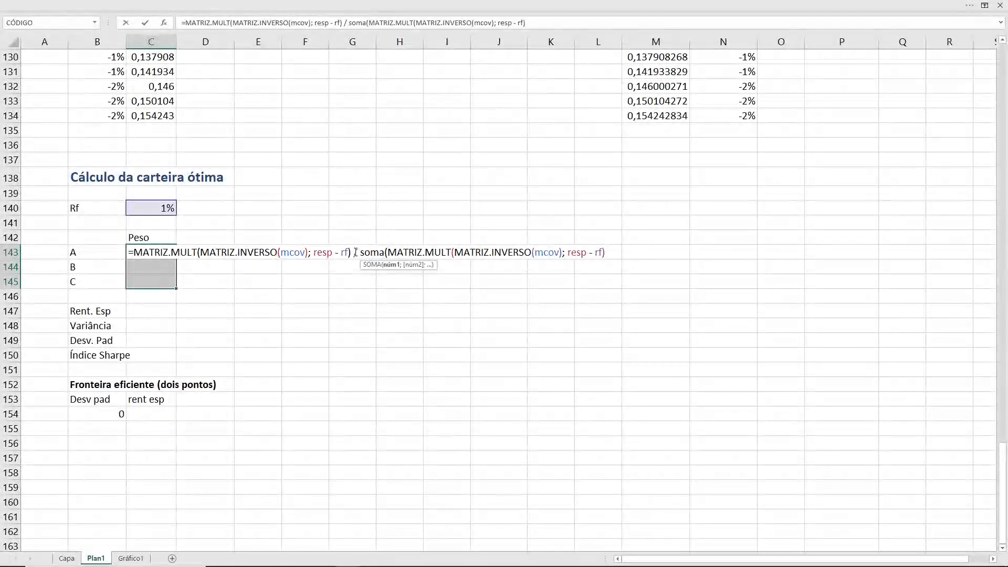
type(")")
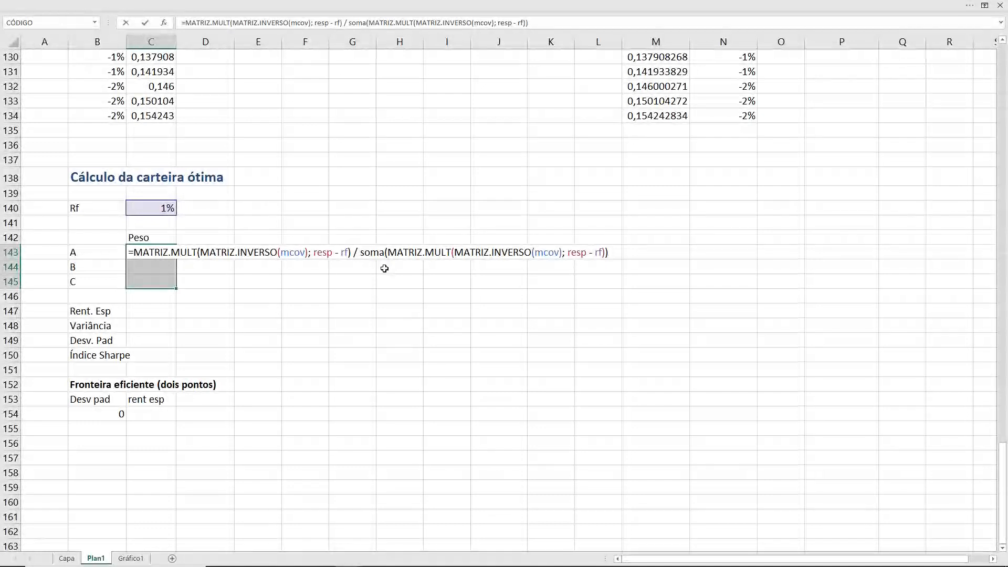
key("ctrl+shift+Return")
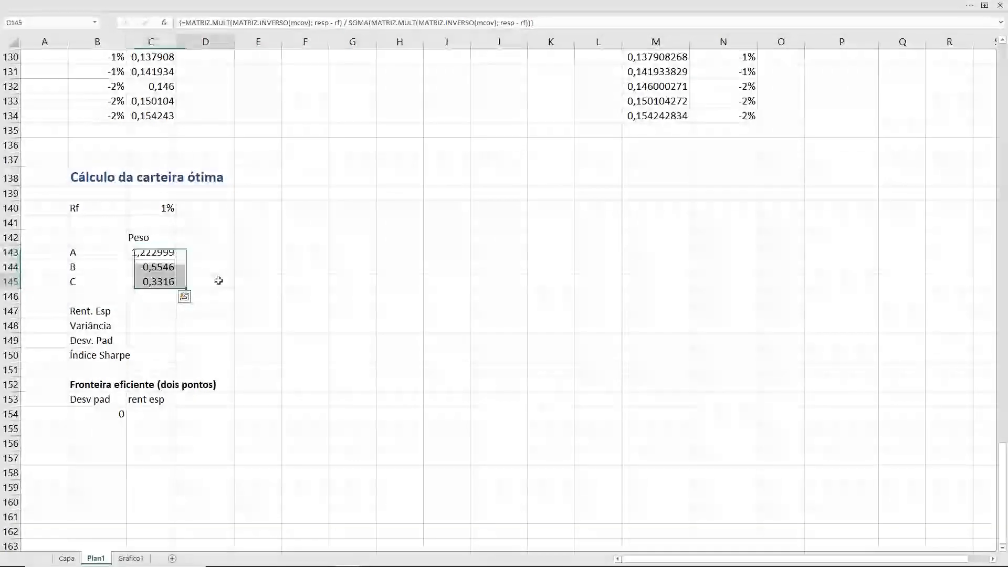
left_click(219, 279)
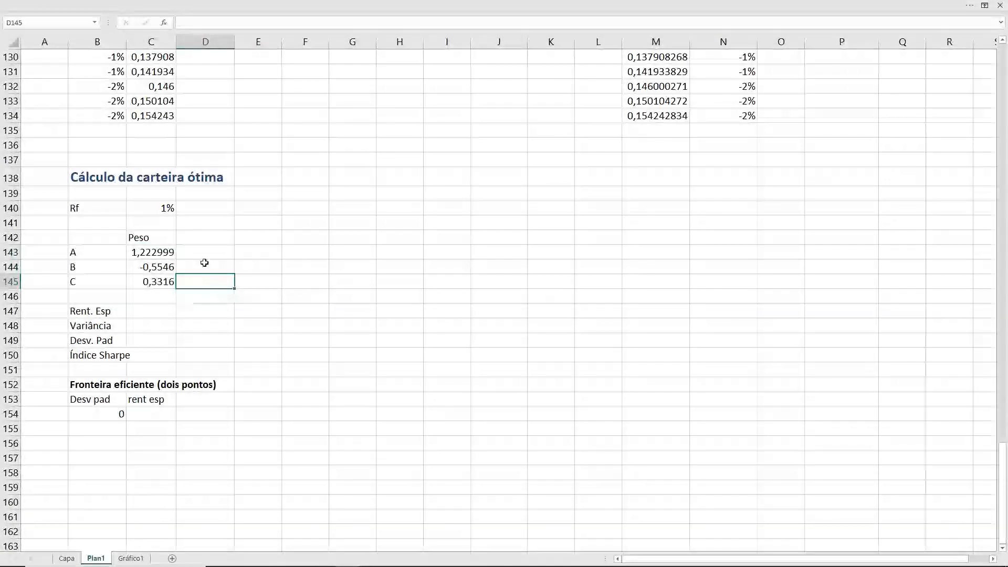
left_click(73, 269)
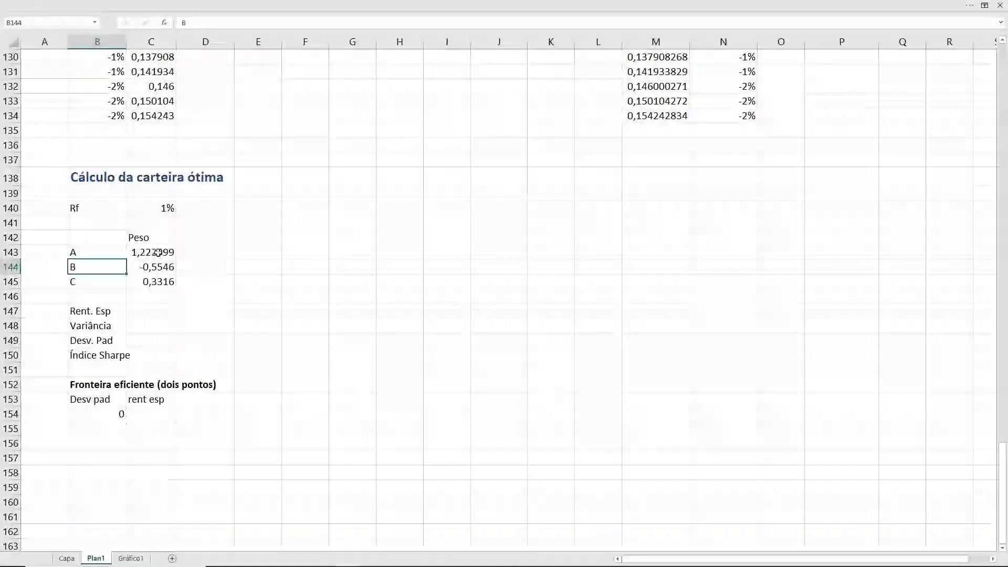
Check the weights by summing C143:C145 with soma in C146, and clear that cell again
left_click_drag(156, 261, 152, 282)
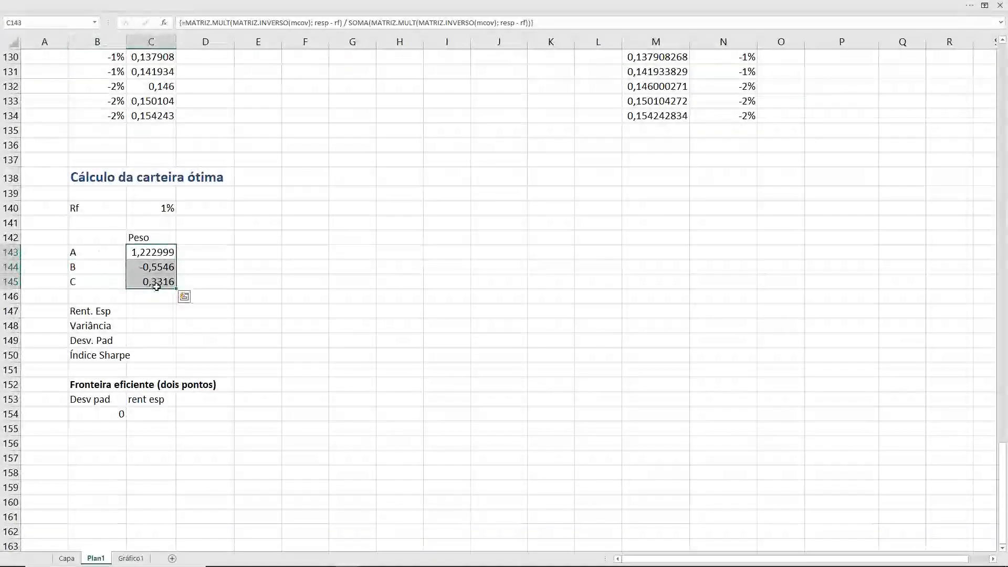
left_click(153, 294)
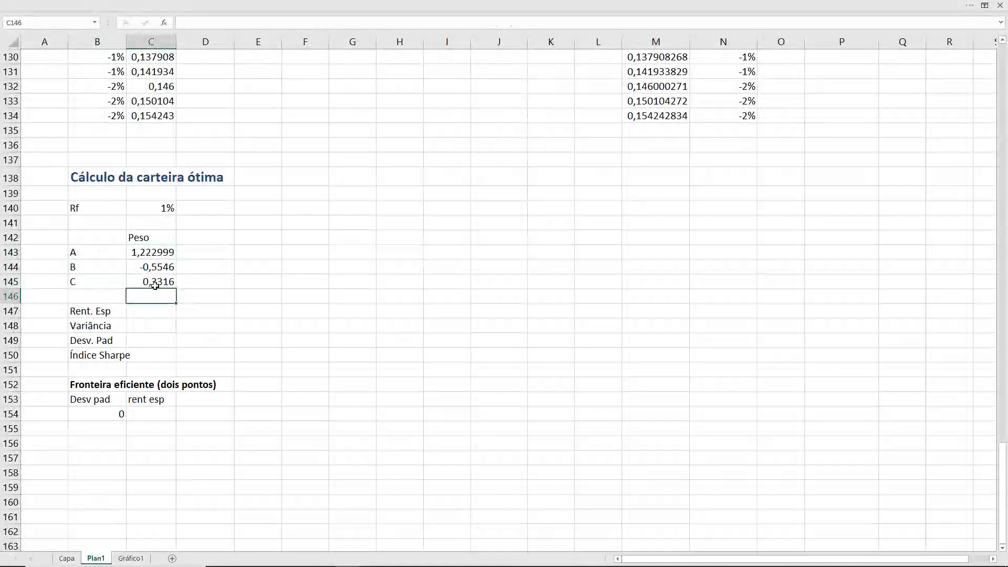
key("alt")
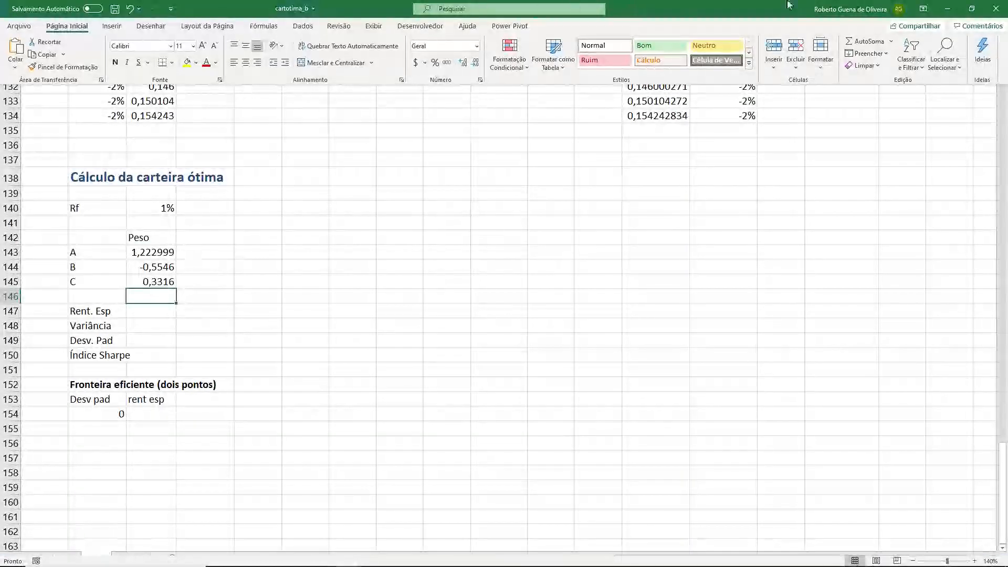
type("=soma(")
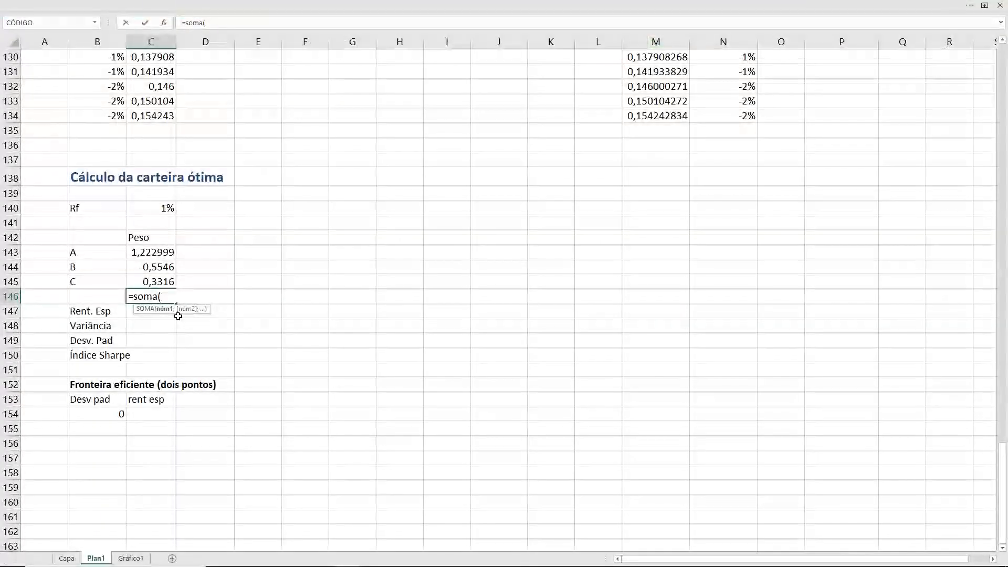
key("Up")
key("shift+Up")
key("shift+Up")
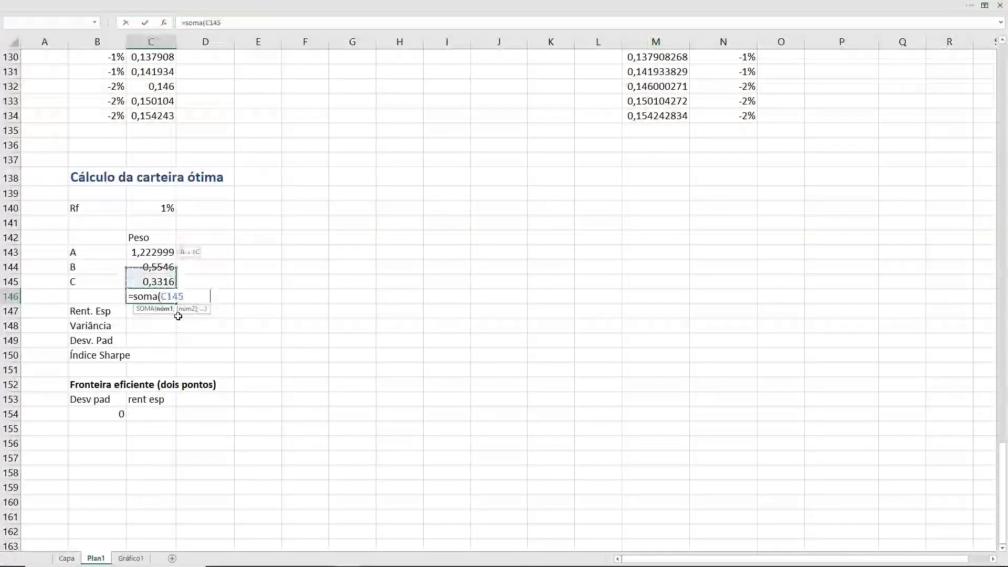
key("Return")
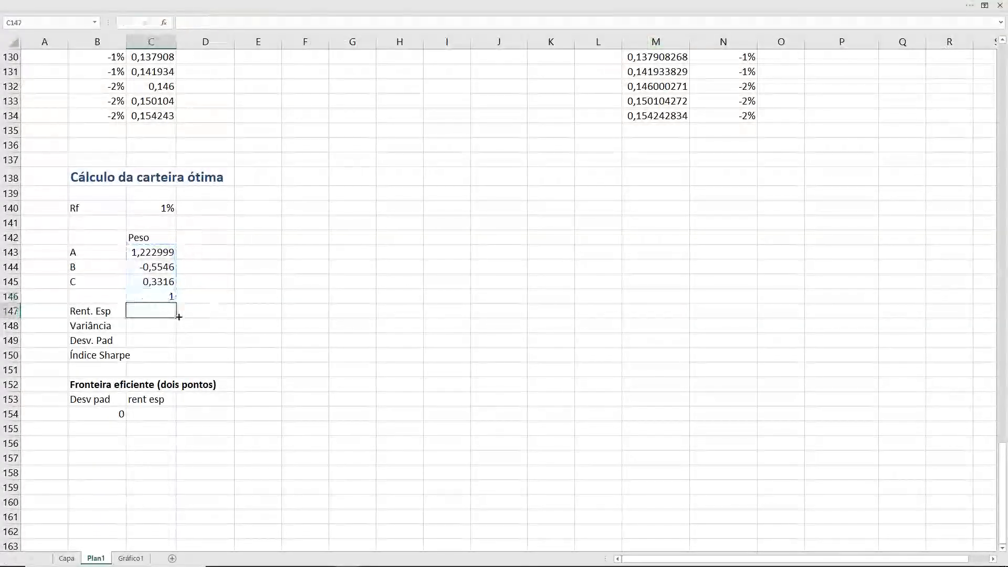
key("Up")
key("BackSpace")
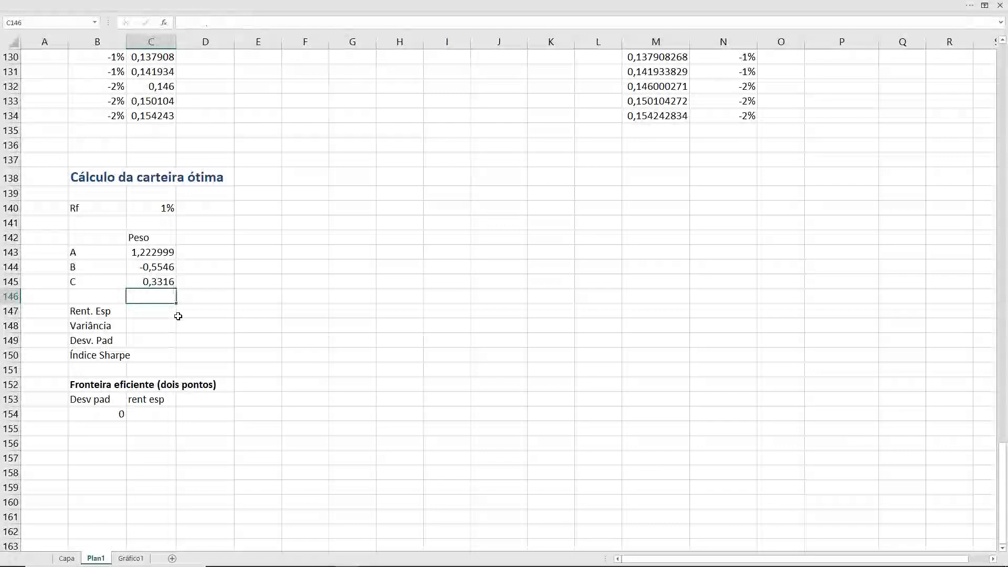
Name the weights range C143:C145 wot
key("Up")
key("shift+Up")
key("shift+Up")
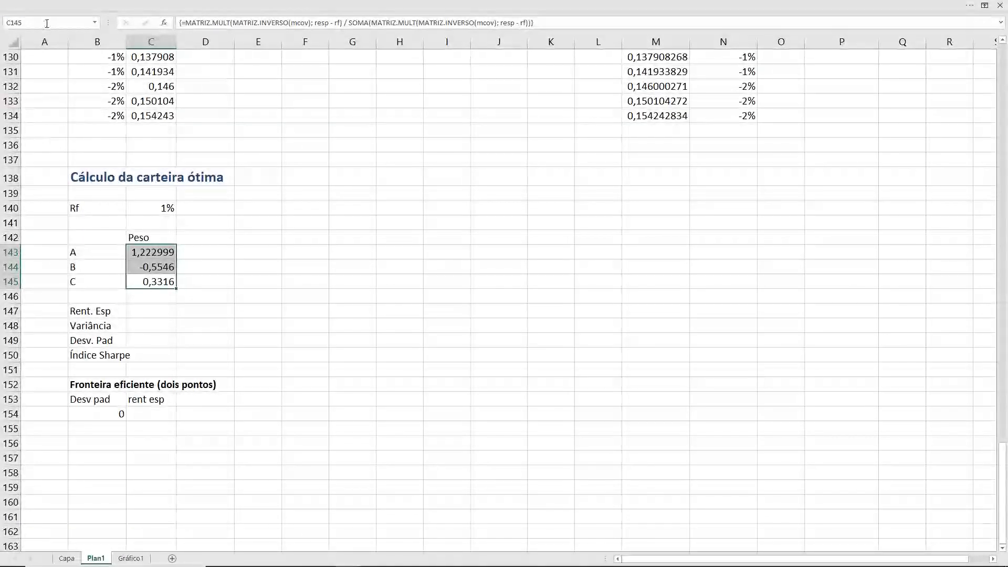
left_click(29, 26)
type("w")
type("or")
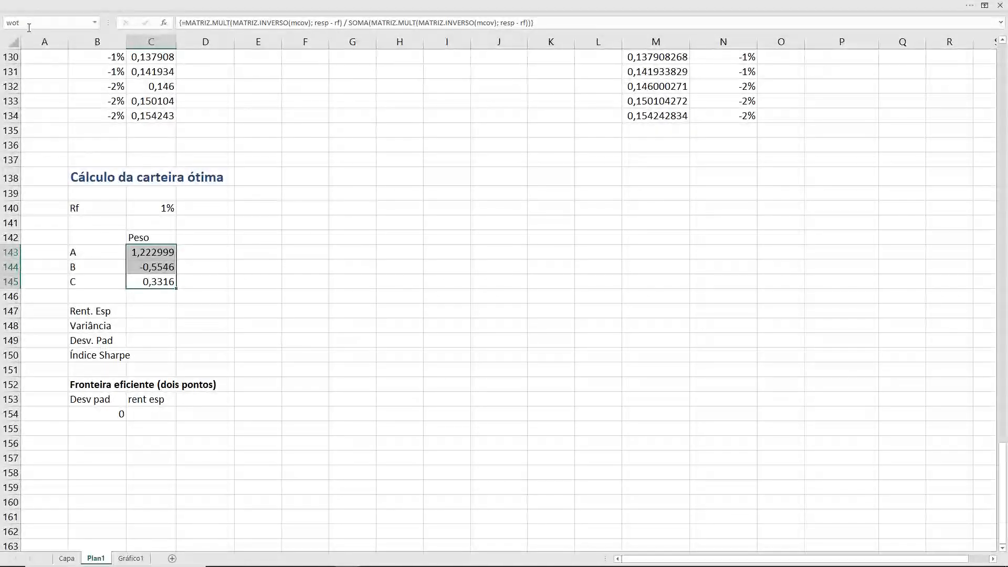
key("Return")
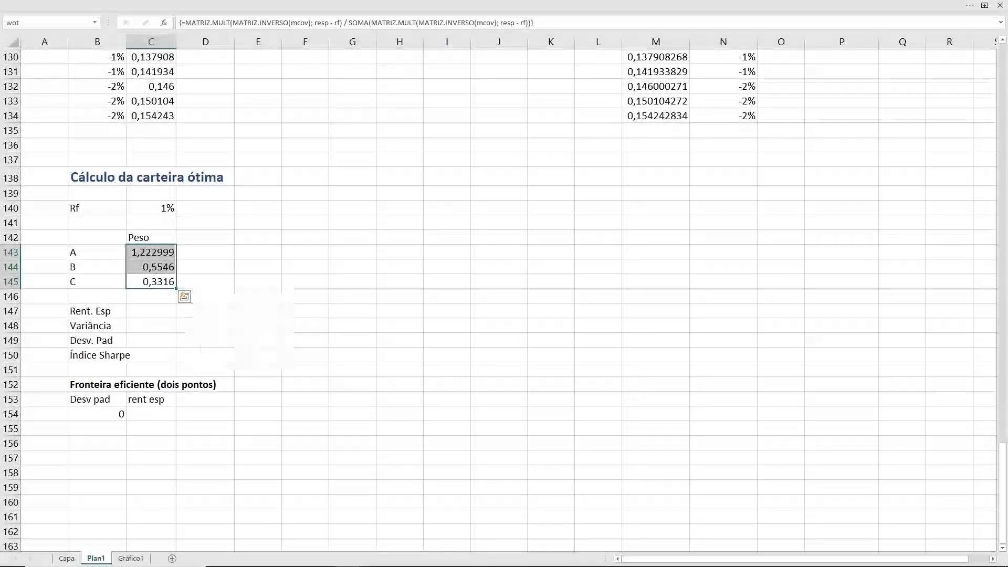
Calculate the portfolio's expected return (Rent. Esp) in C147 with the formula = soma(wot * resp)
left_click(151, 311)
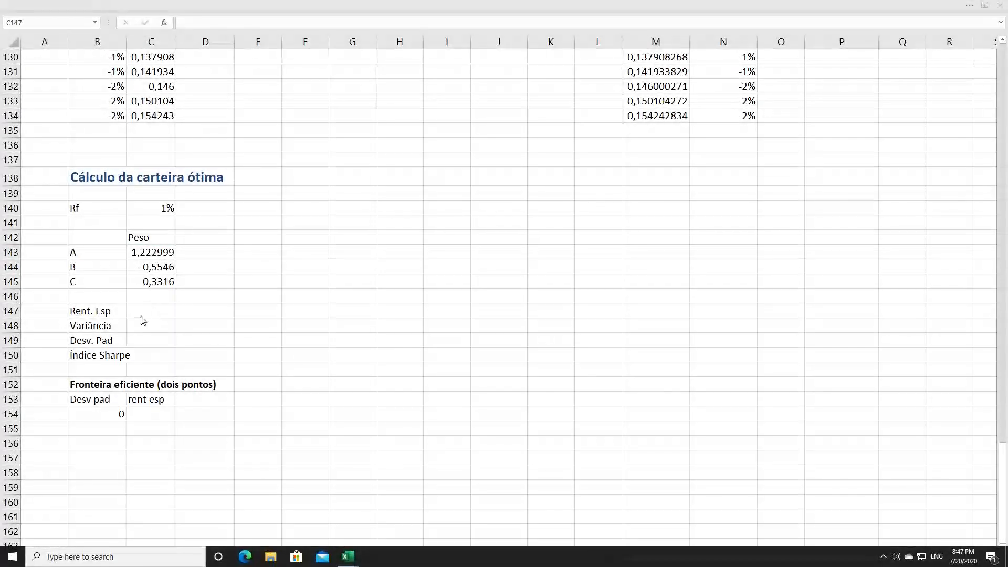
key("shift+Down")
key("shift+Down")
key("shift+Down")
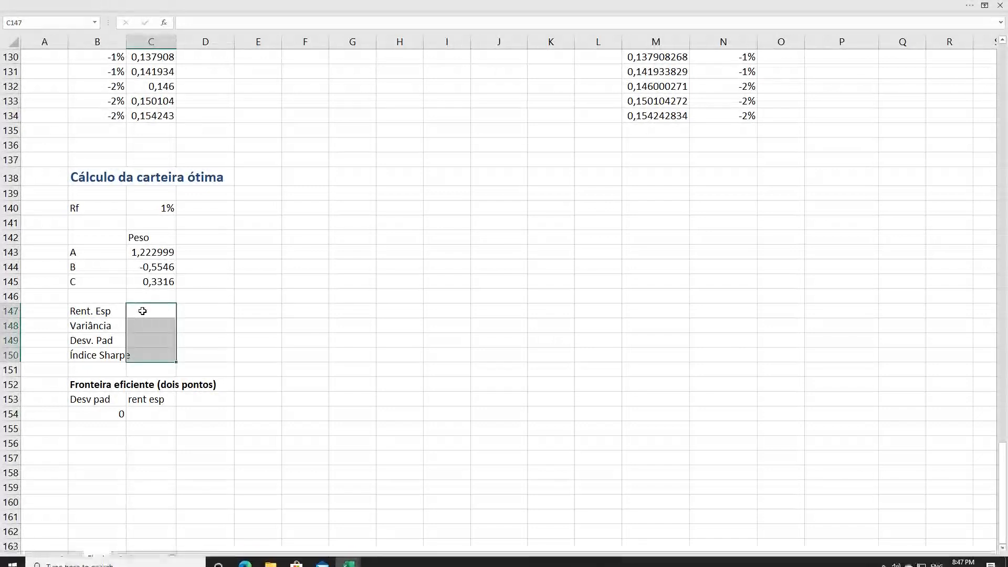
left_click(143, 311)
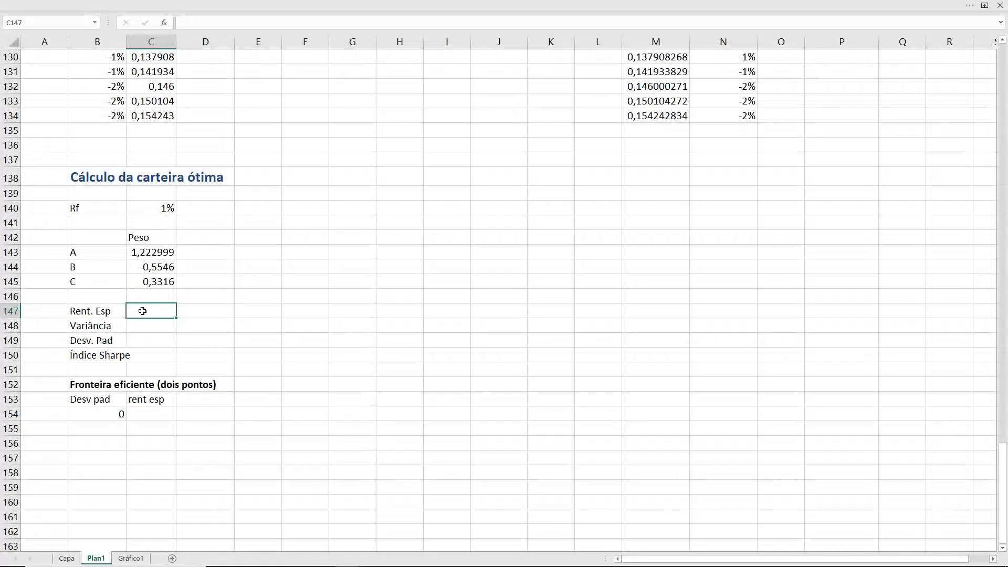
type("= soma(")
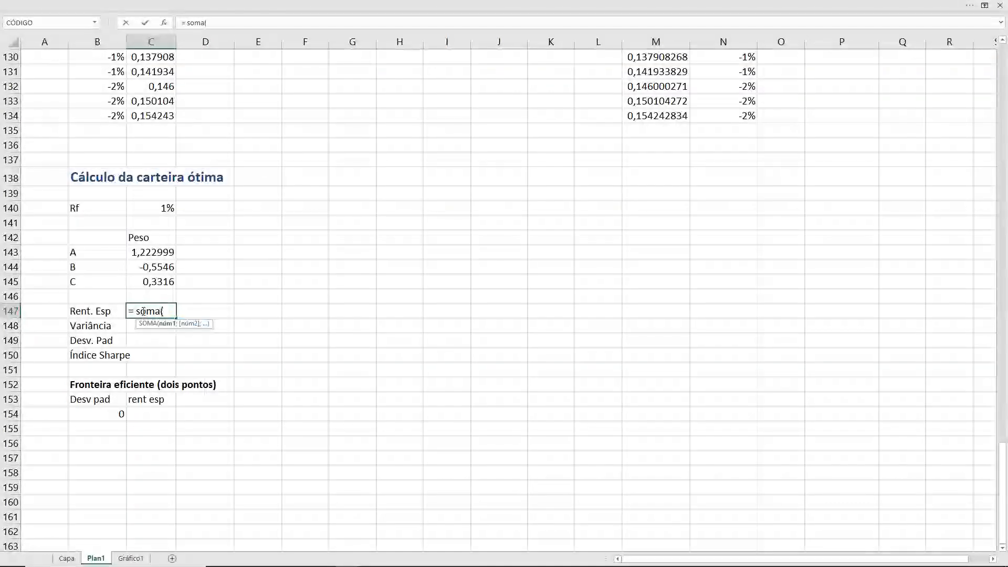
type("wot")
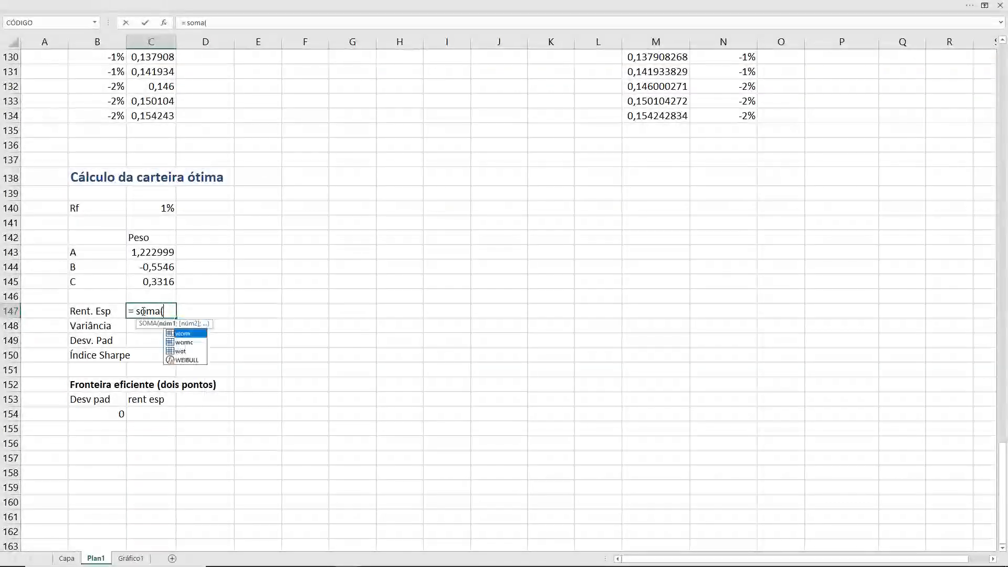
type(" *")
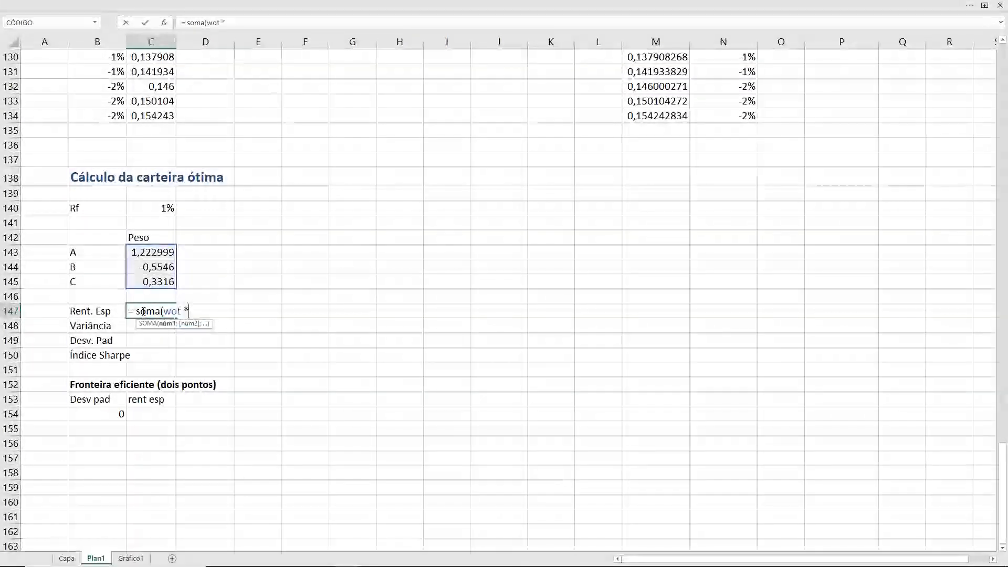
type(" resp")
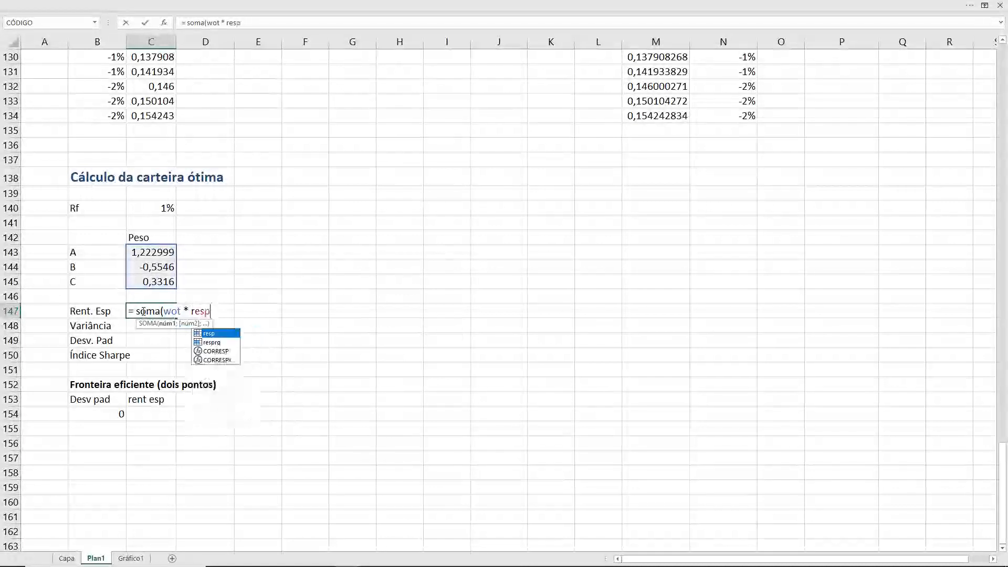
type(")")
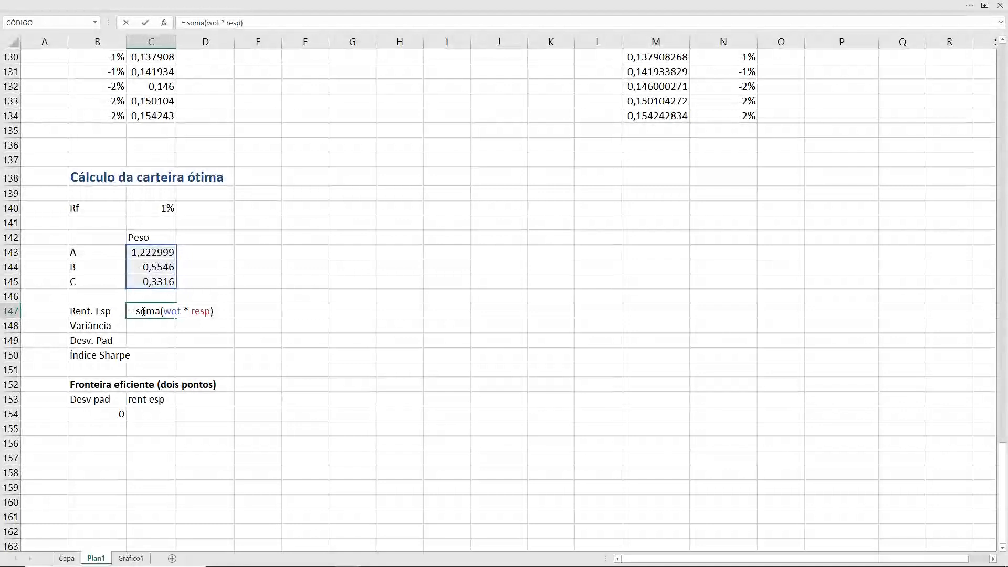
key("Return")
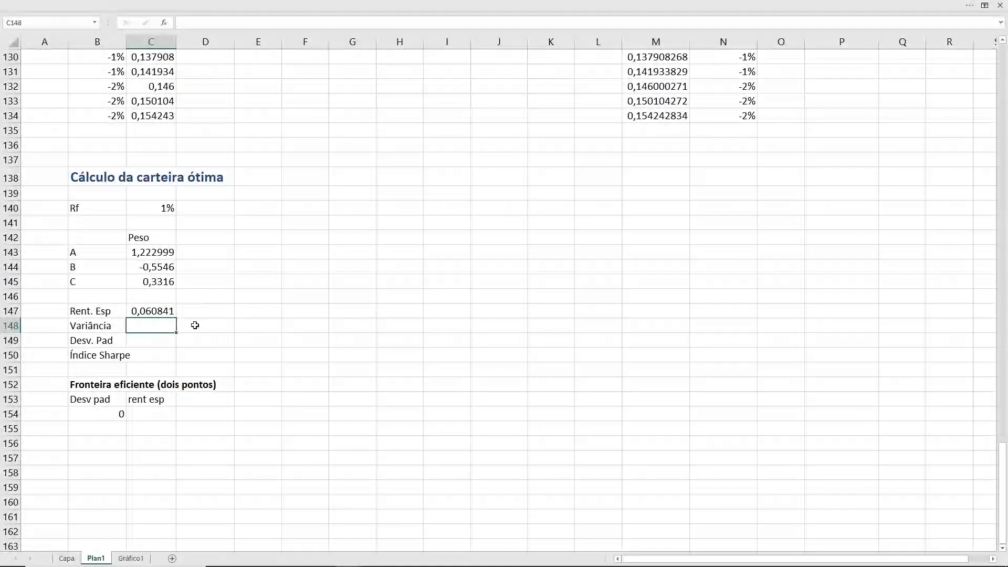
Start the Variância formula in C148 with a MATRIZ.MULT function nested as the first matrix of another MATRIZ.MULT
type("=")
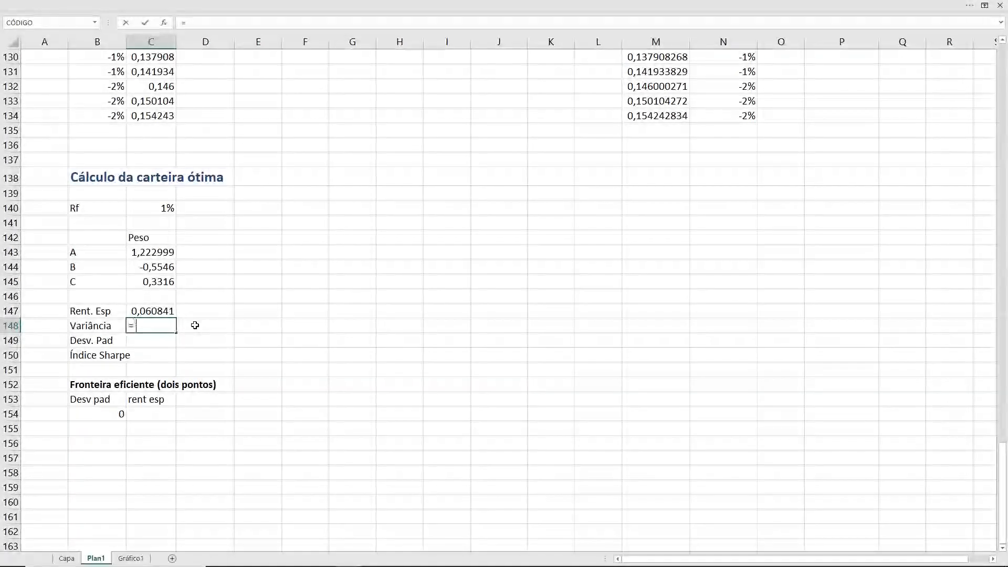
type("matr")
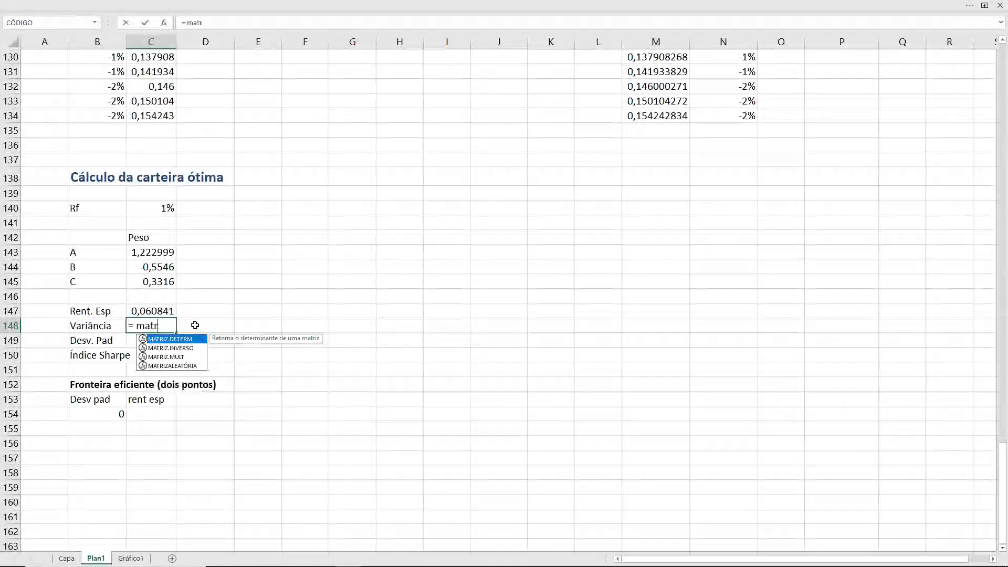
key("Down")
key("Down")
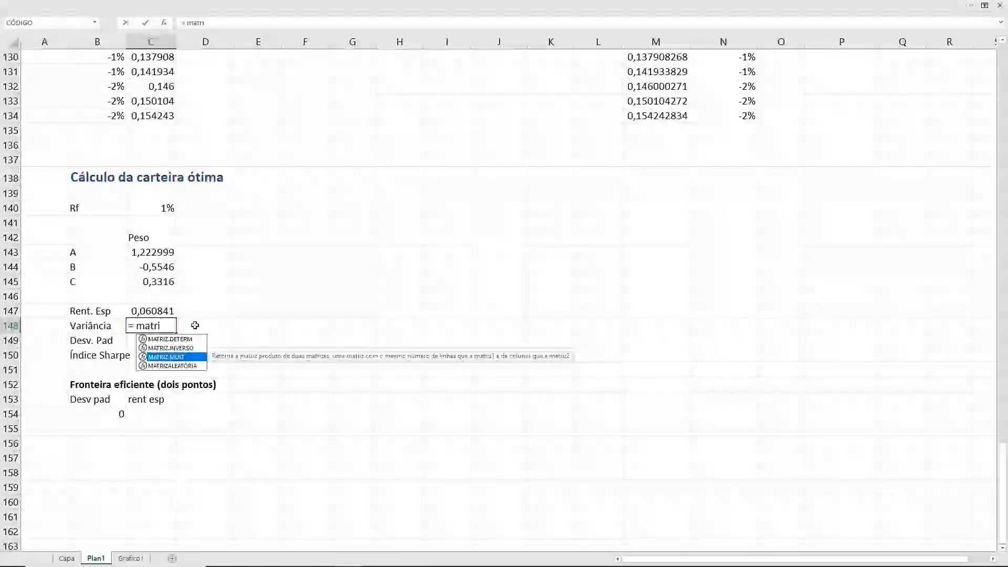
type("i")
key("Tab")
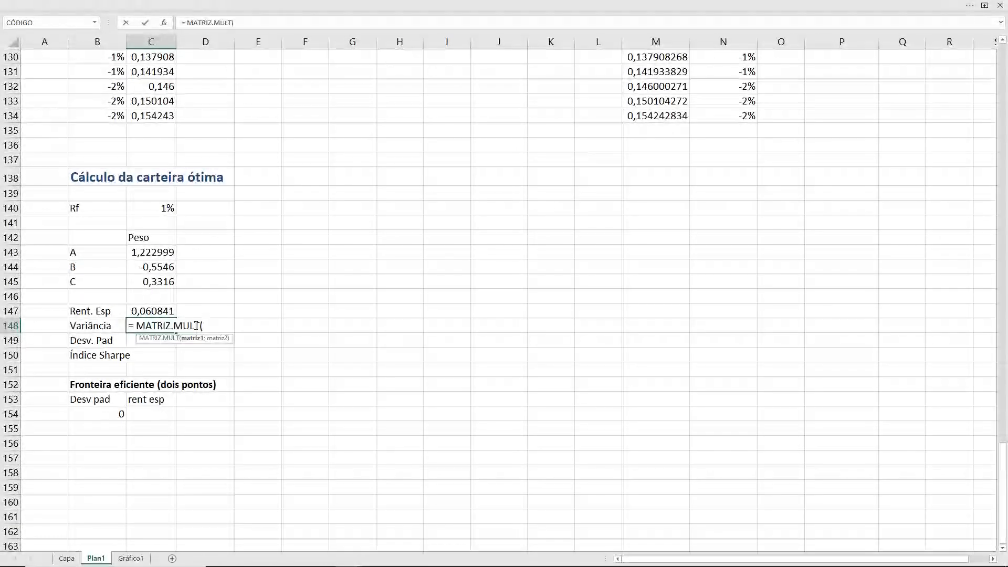
type("matri")
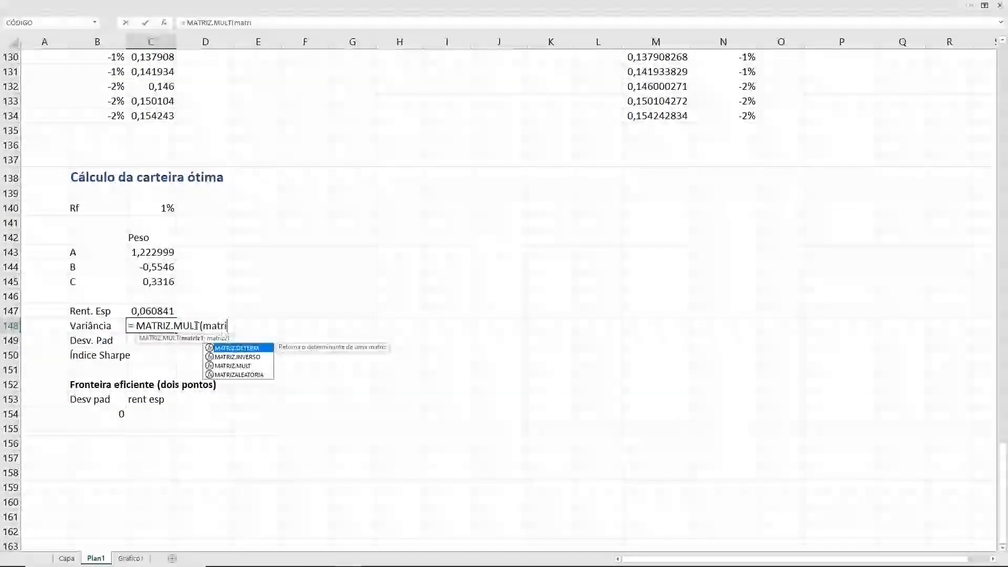
type("z")
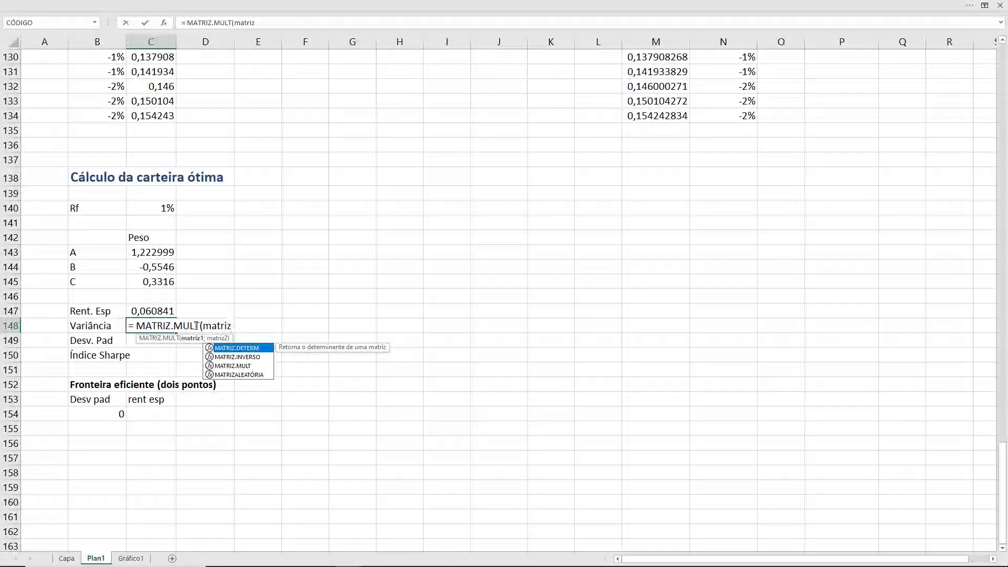
key("Down")
key("Down")
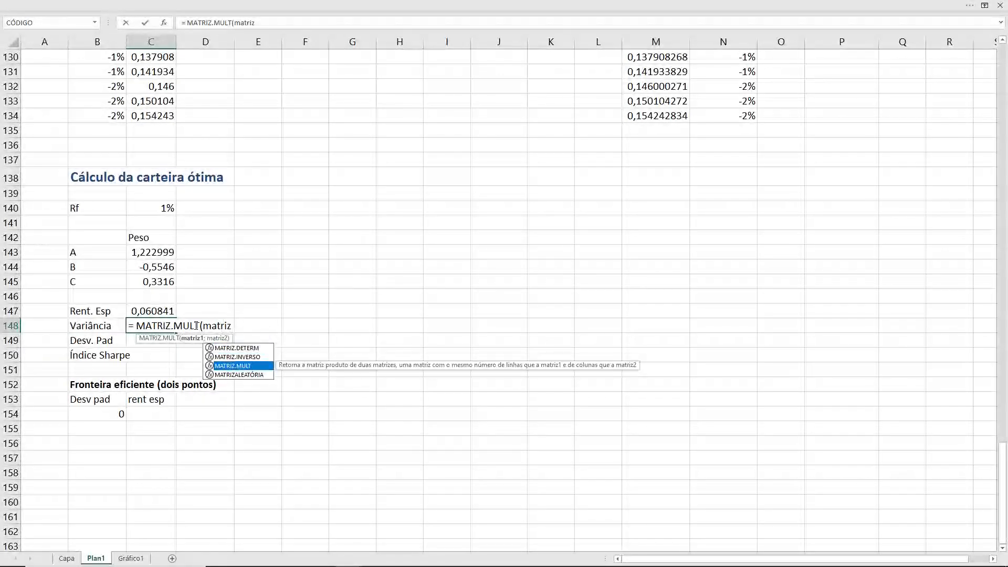
key("Tab")
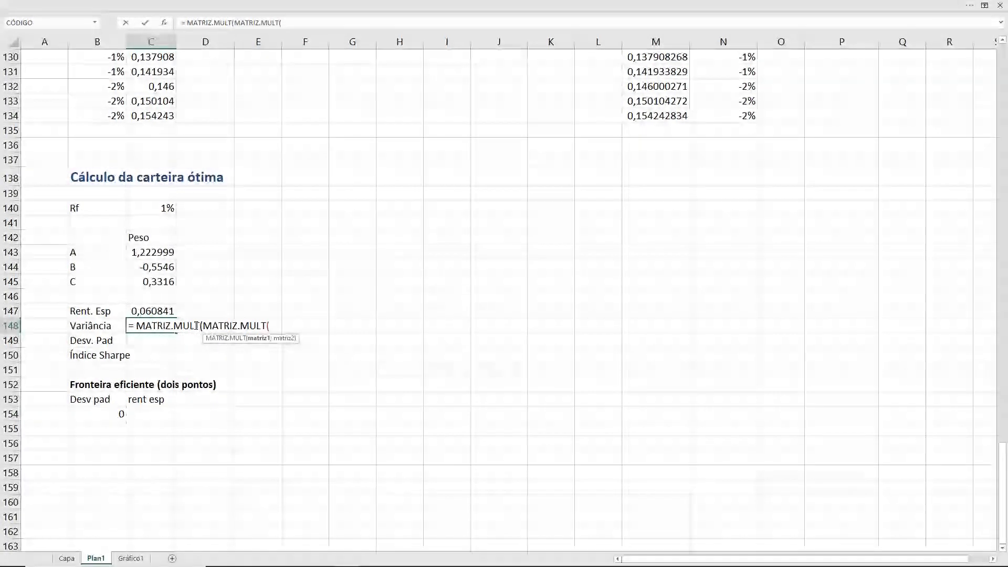
Complete the variance formula with TRANSPOR(wot) and mcov in the inner product and wot as the outer second matrix, and enter it
type("tra")
key("Tab")
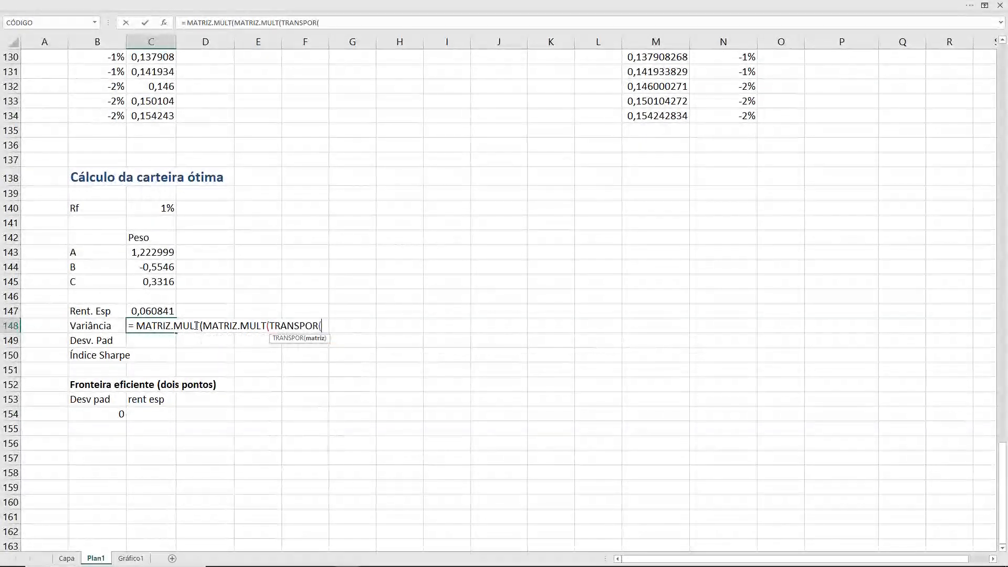
type("wo")
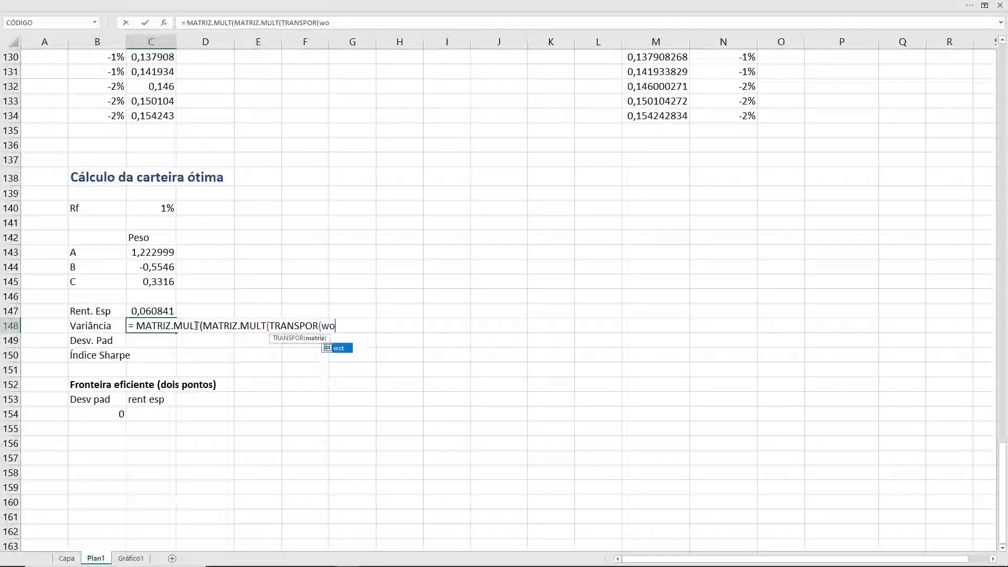
type("t)")
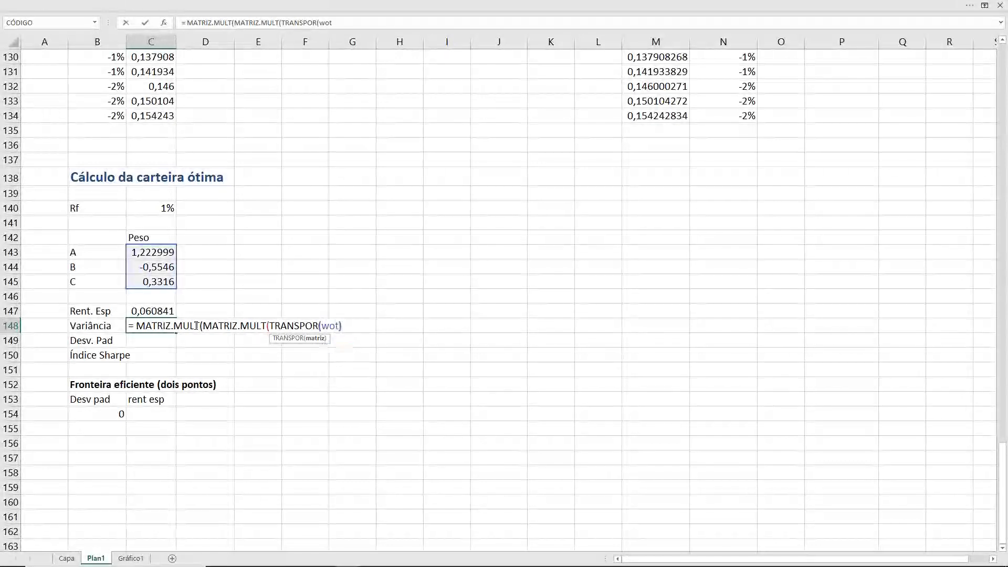
type("; ")
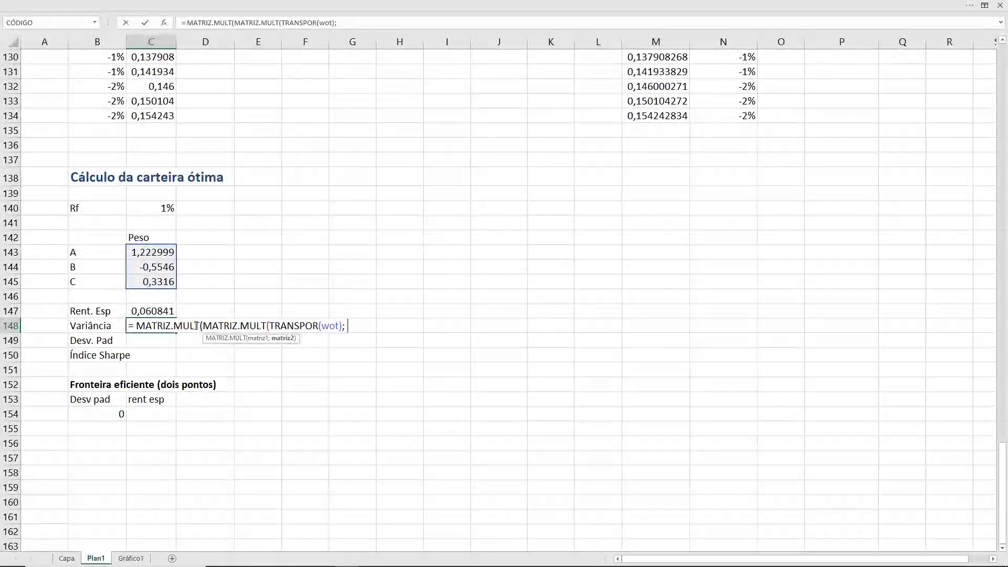
type("mcov")
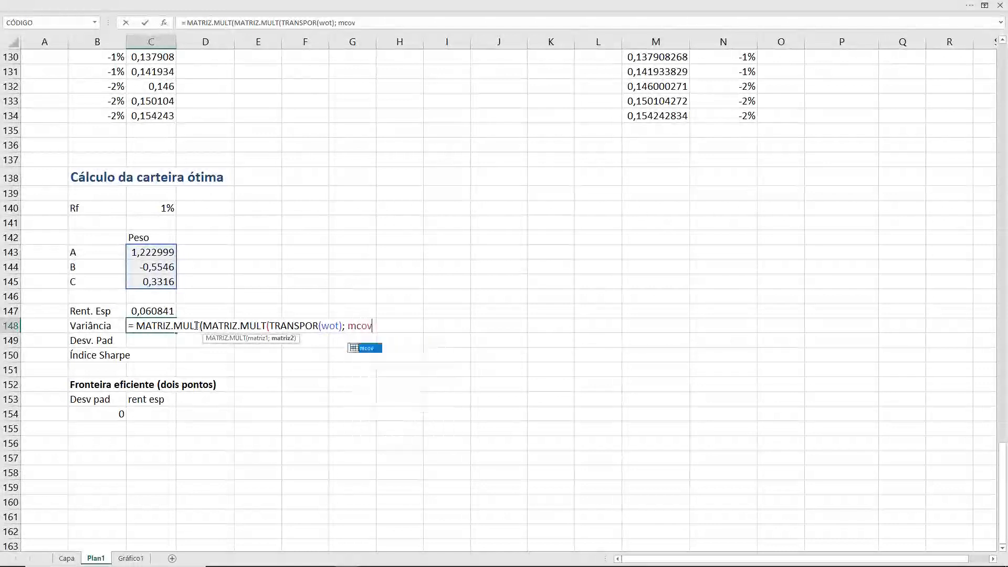
type(")")
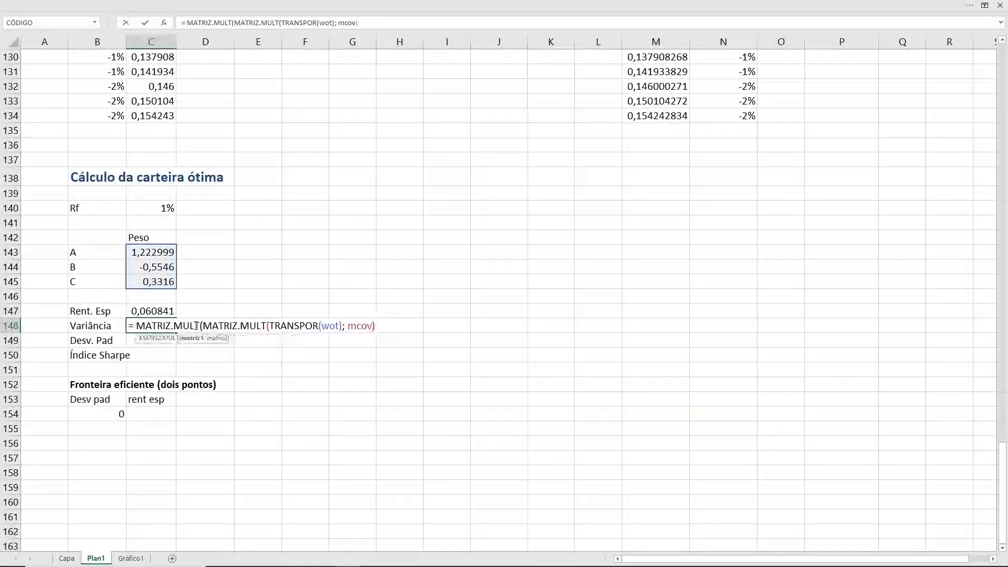
type("; wot)")
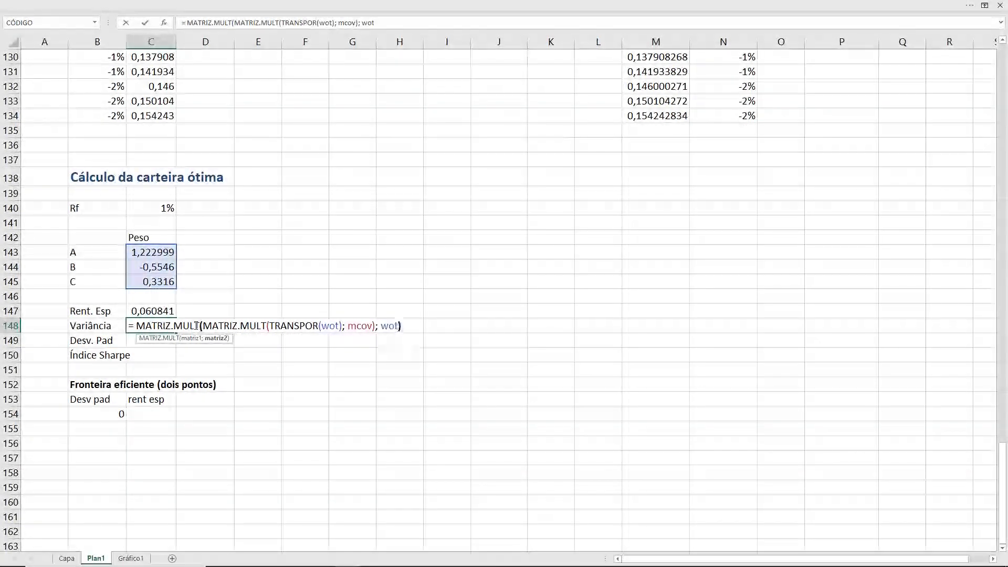
key("Return")
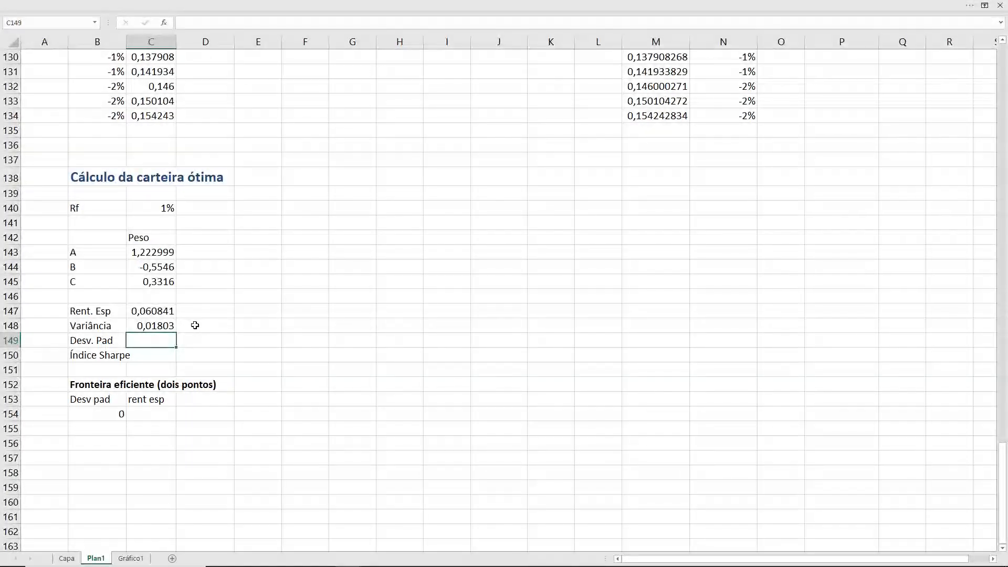
Calculate the standard deviation (Desv. Pad) in C149 with the formula =raiz(C148)
type("=raz")
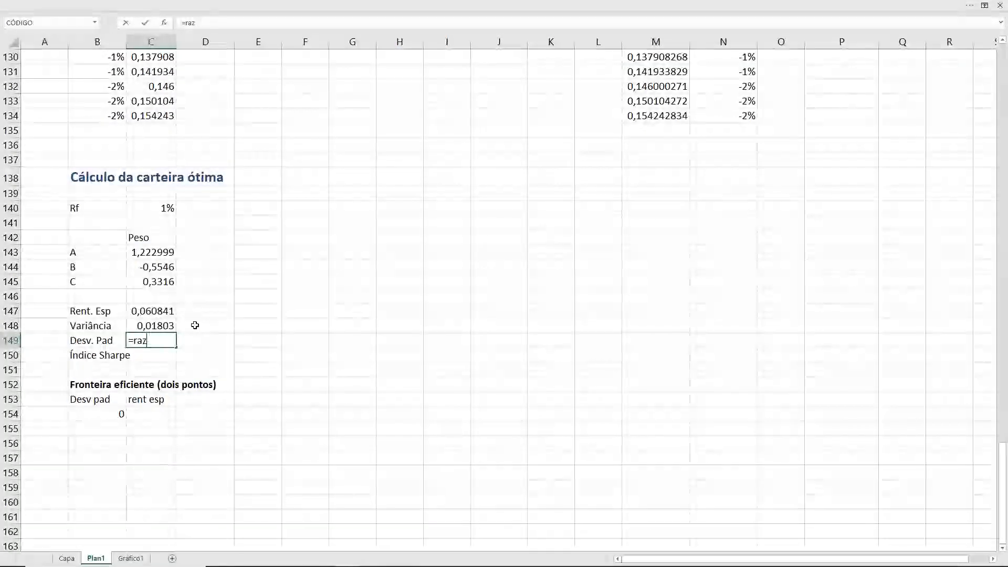
key("BackSpace")
type("iz")
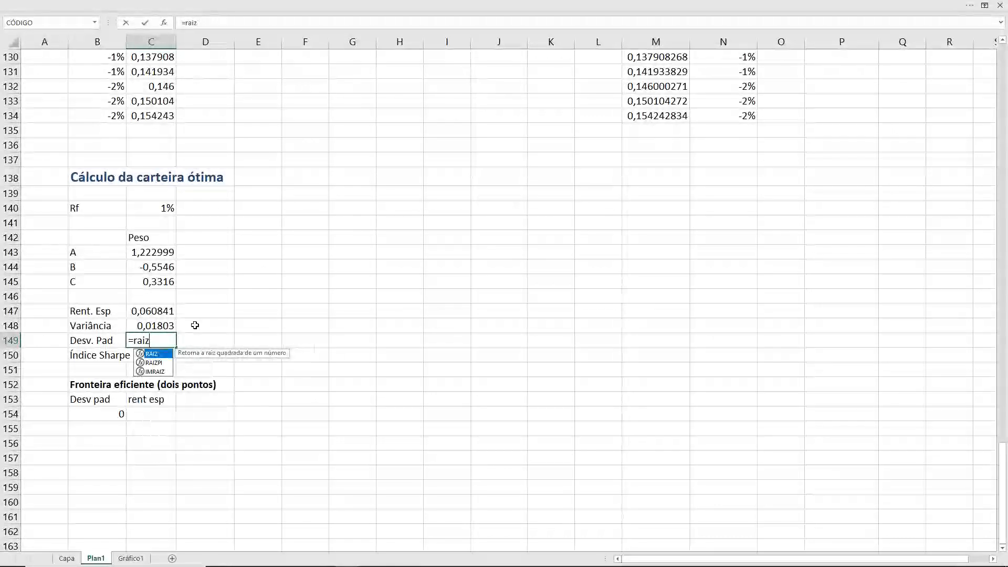
type("(")
key("Up")
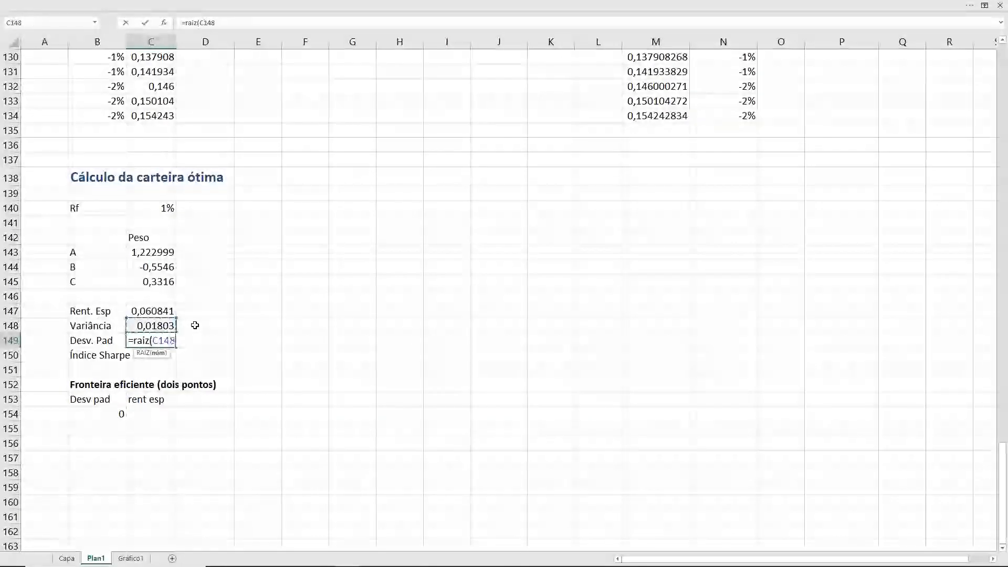
type(")")
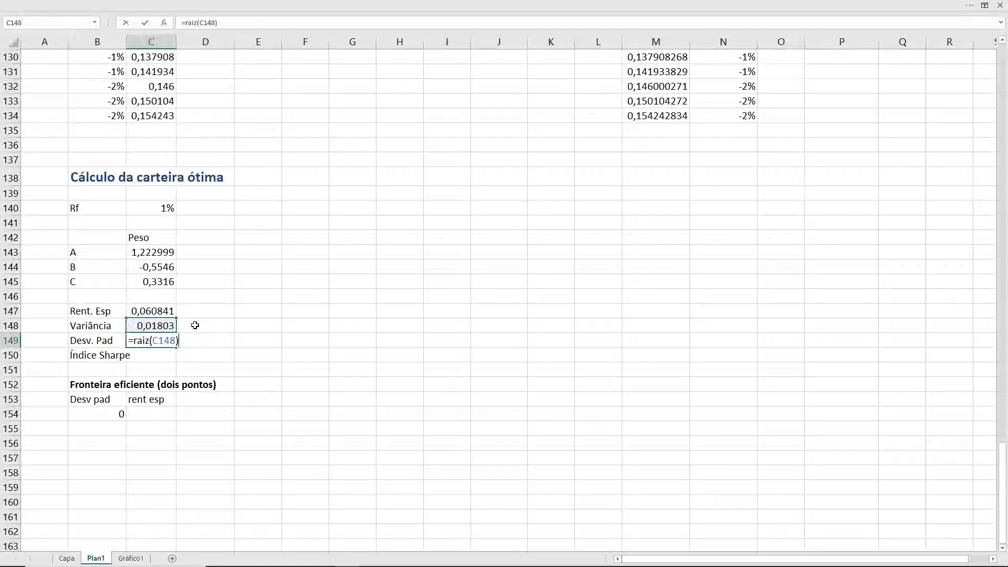
key("Return")
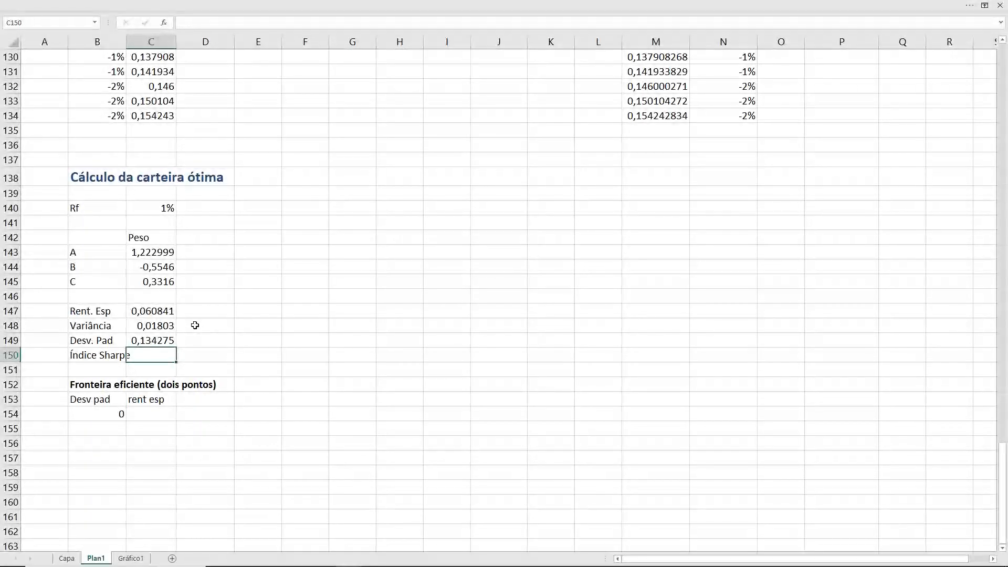
Name the expected return cell C147 rot
key("Up")
key("Up")
key("Up")
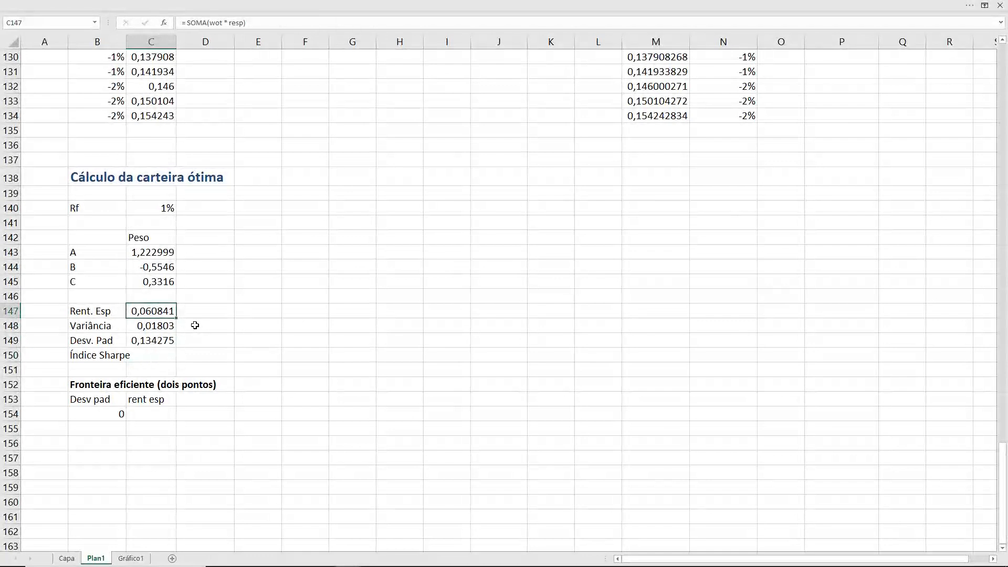
left_click(40, 28)
type("ret")
key("Return")
Name the standard deviation cell C149 sot
key("Down")
key("Down")
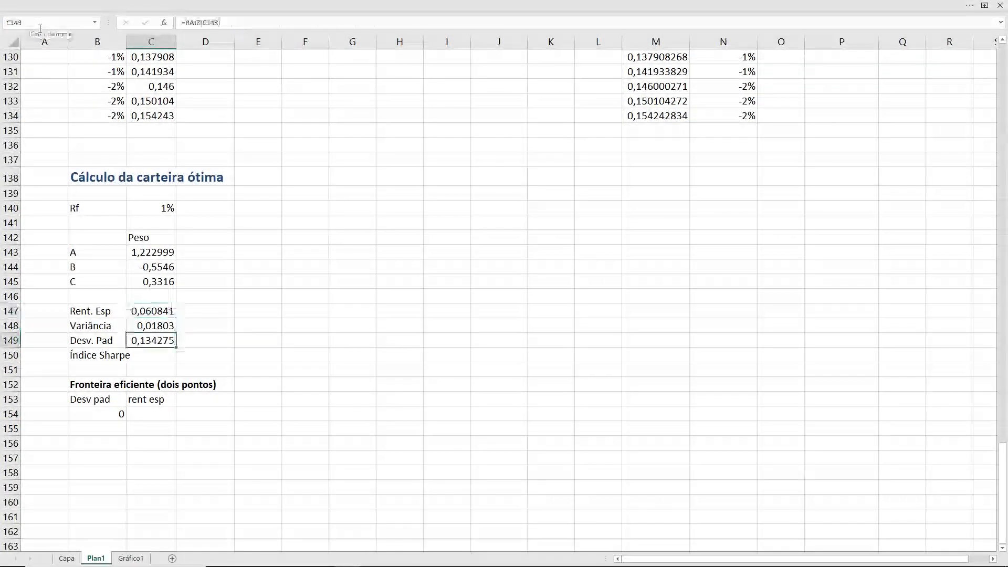
left_click(40, 26)
type("sot")
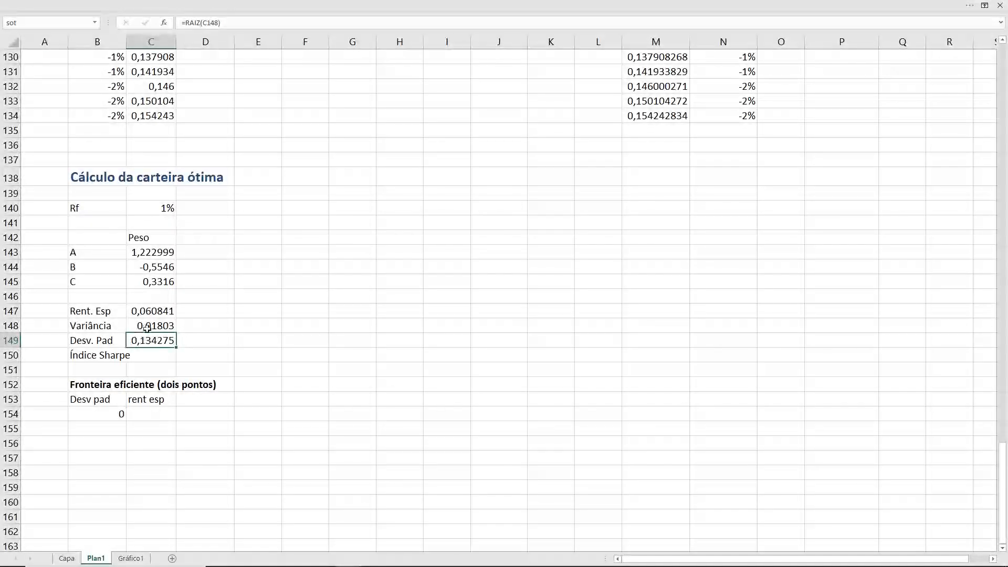
Calculate the Índice Sharpe in C150 with the formula =(rot - rf) / sot
left_click(146, 356)
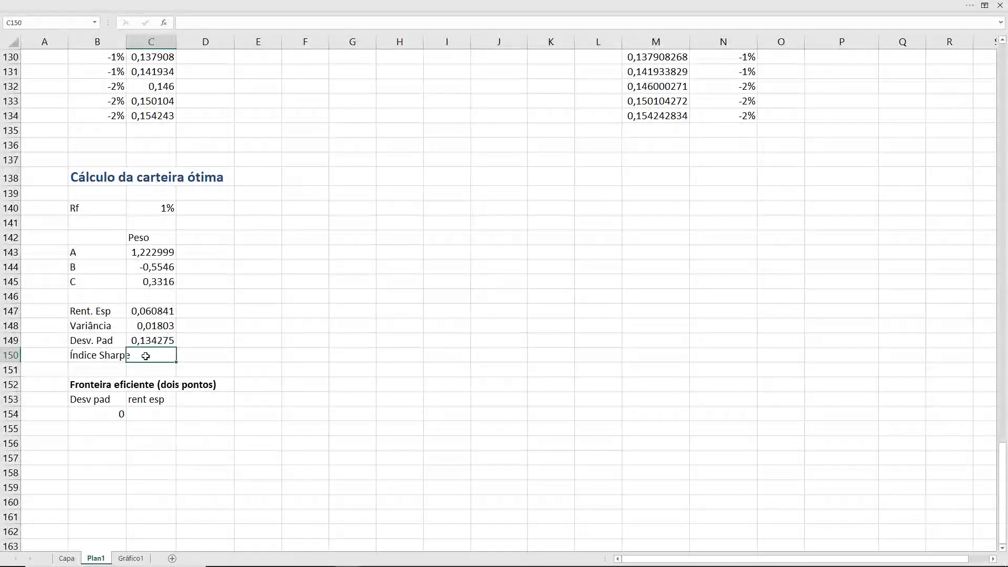
type("=(")
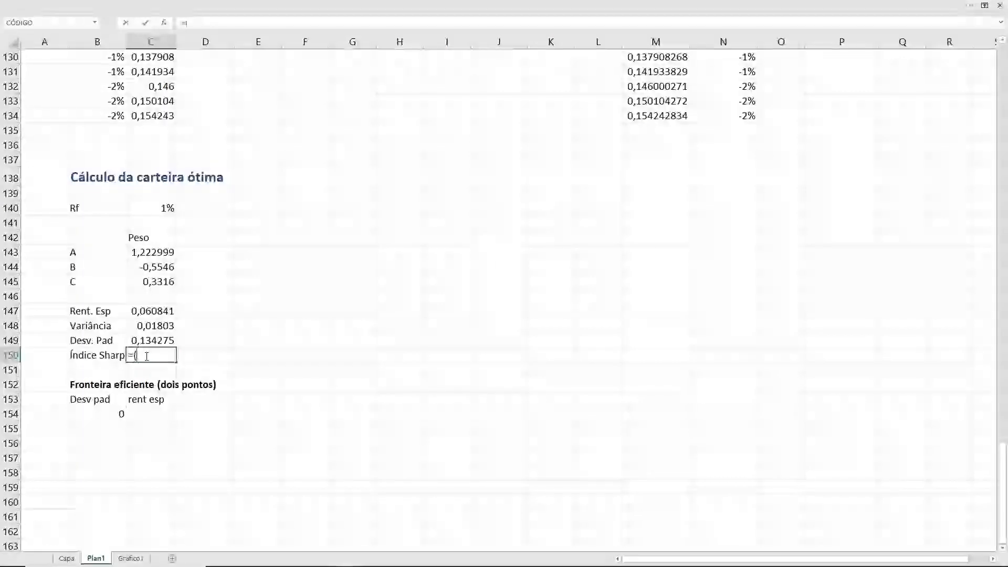
type("rot")
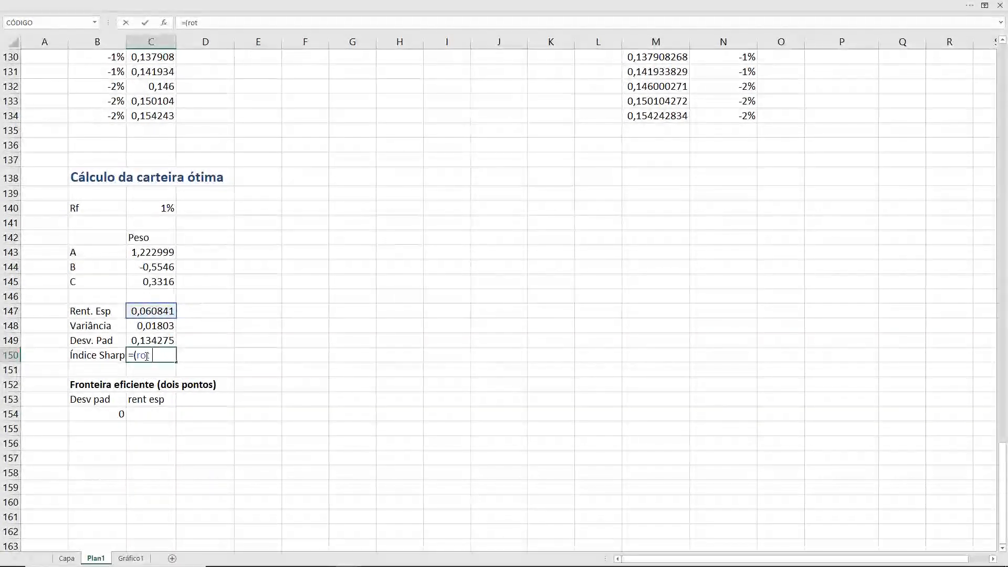
type(" - rf)")
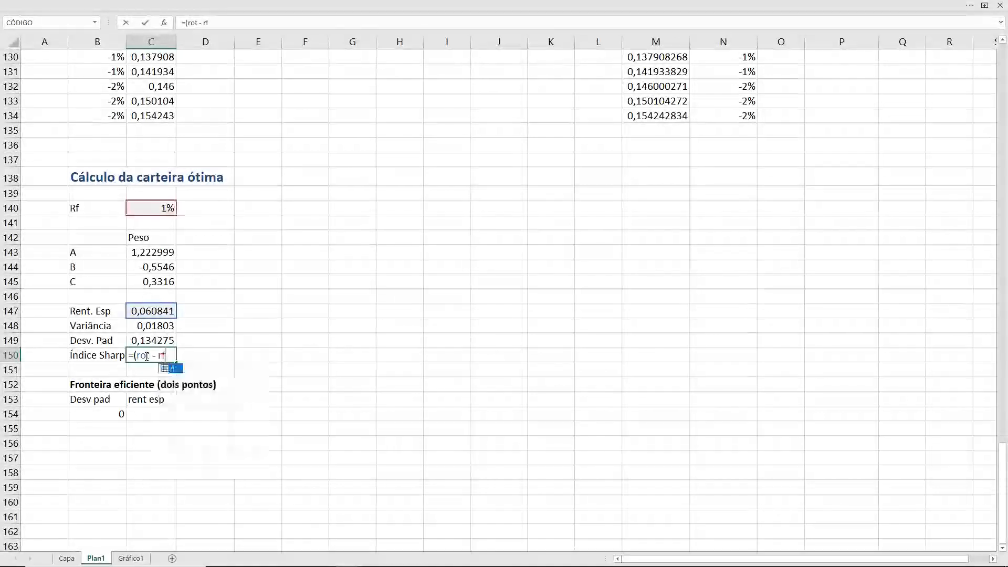
type(" /")
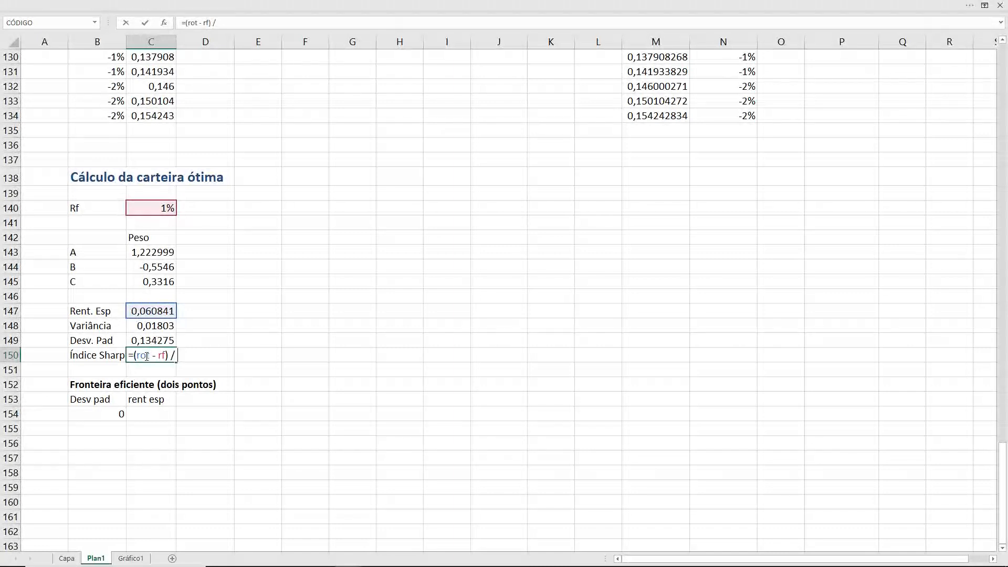
type("sot")
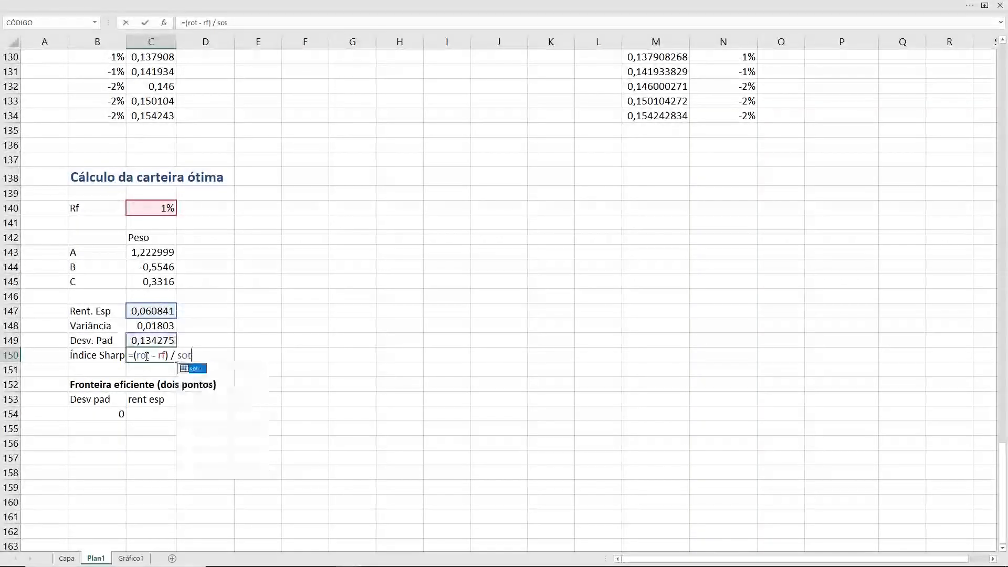
key("Return")
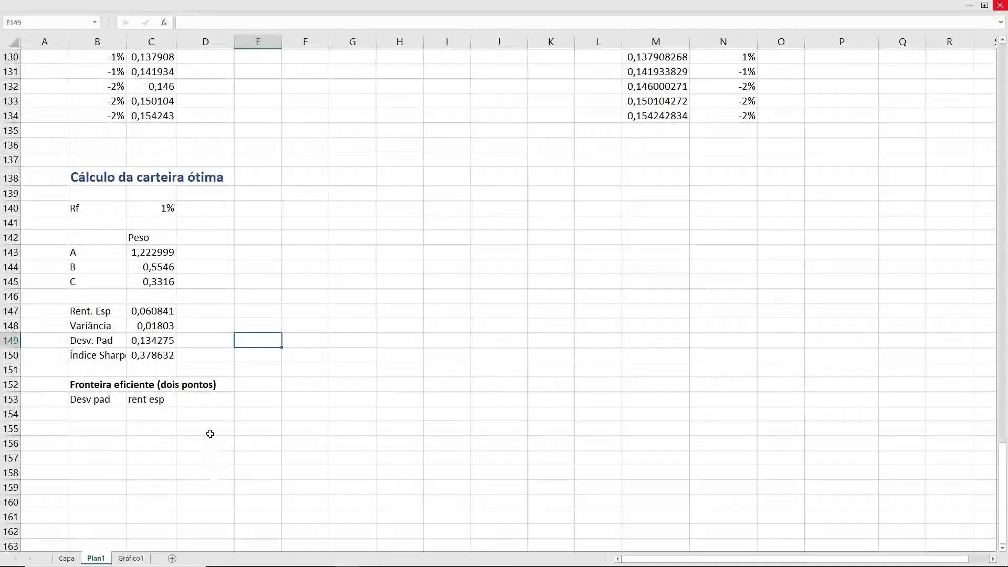
Show the risky-asset frontier curve on the Gráfico1 chart sheet
left_click(131, 558)
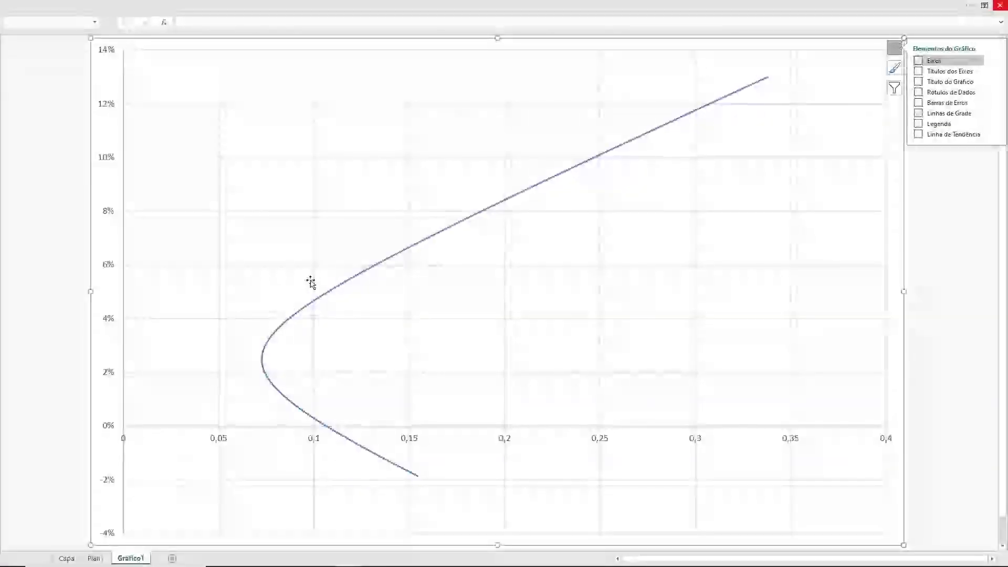
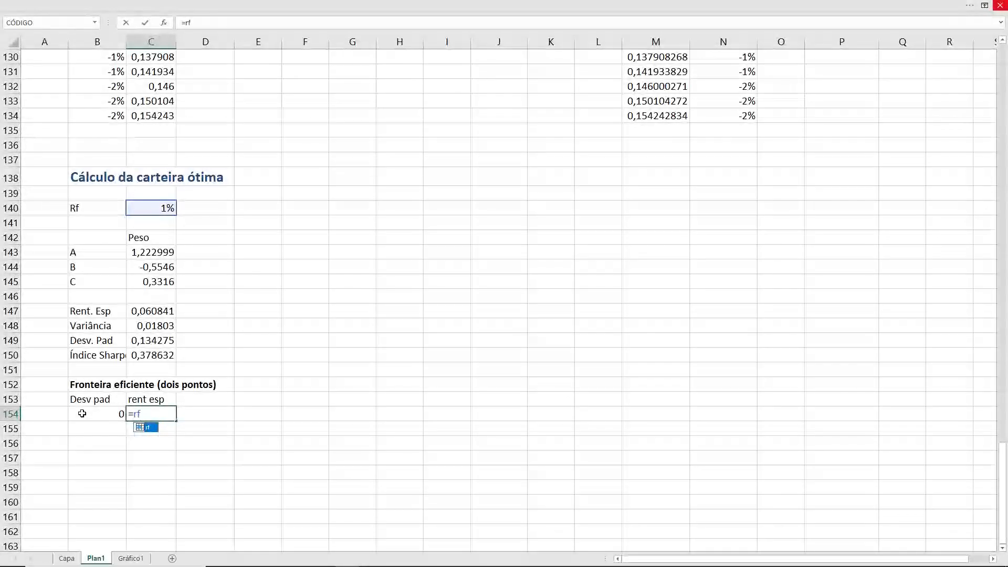
Enter =rf as the first frontier point's expected return in C154 and =2 * sot as the second point's standard deviation in B155
key("Return")
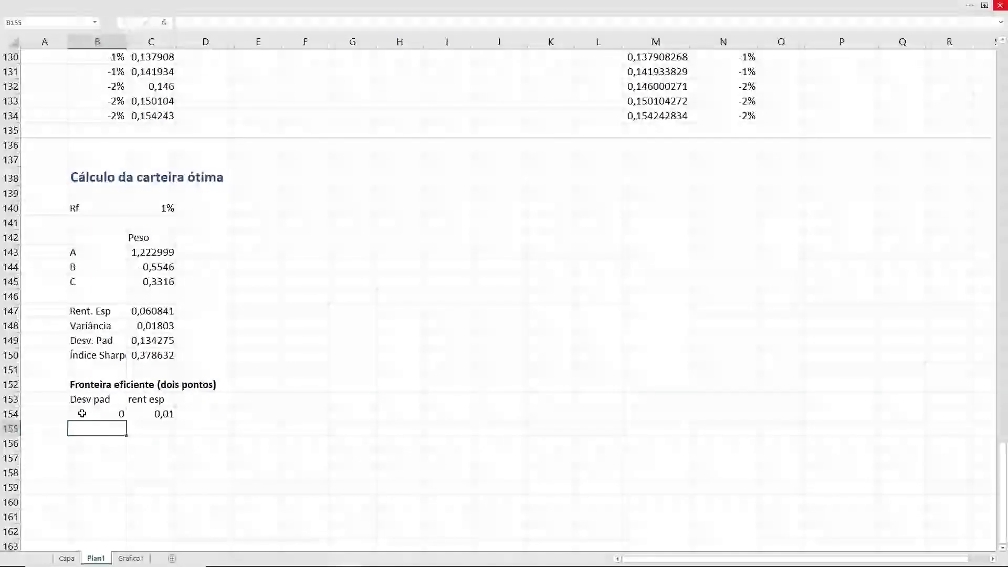
type("=2")
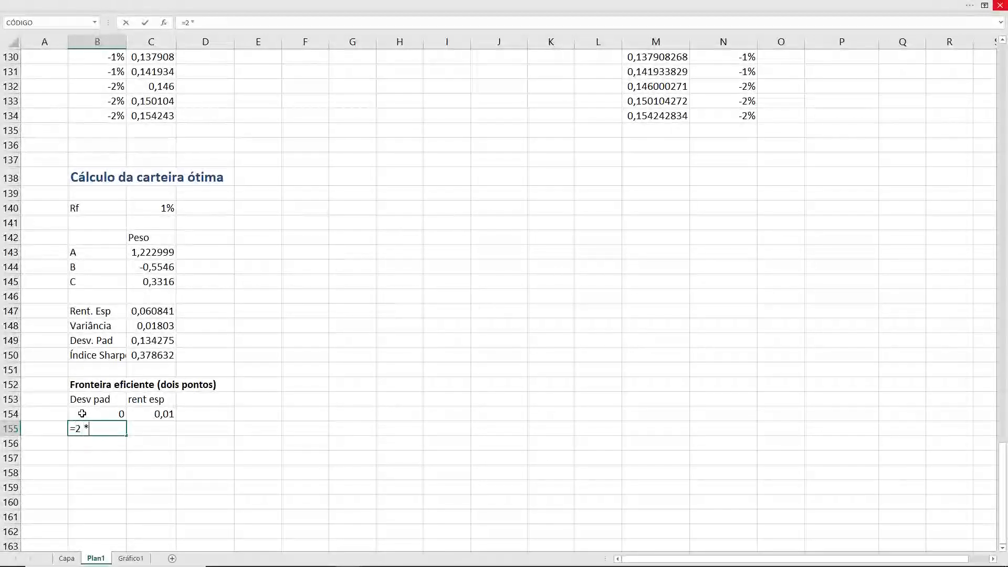
type(" * ")
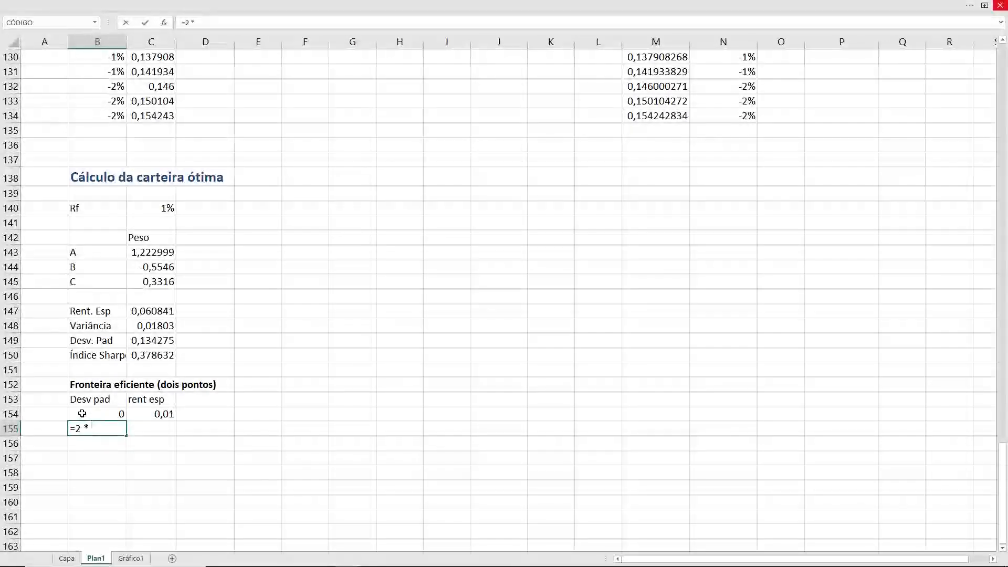
type("sot")
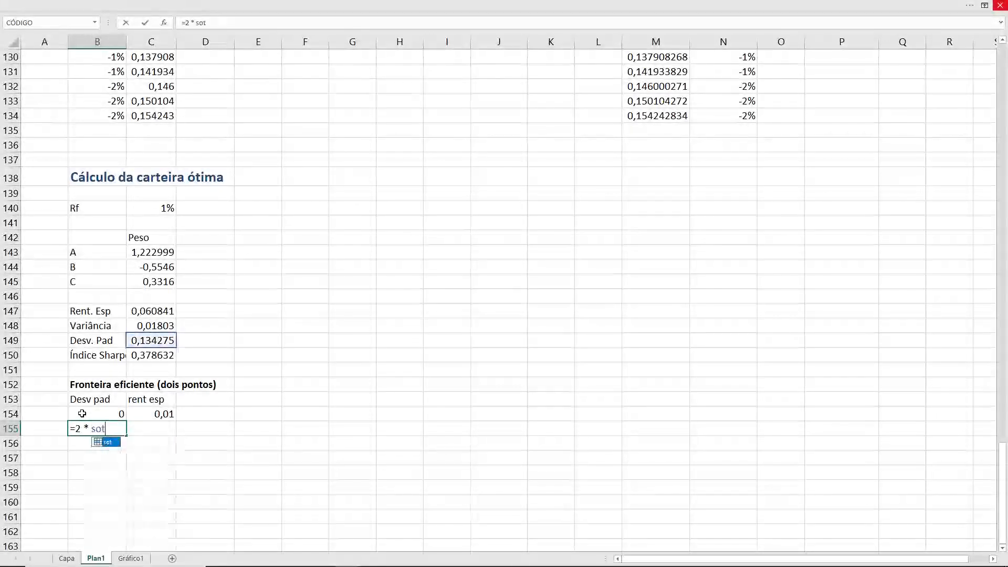
key("Tab")
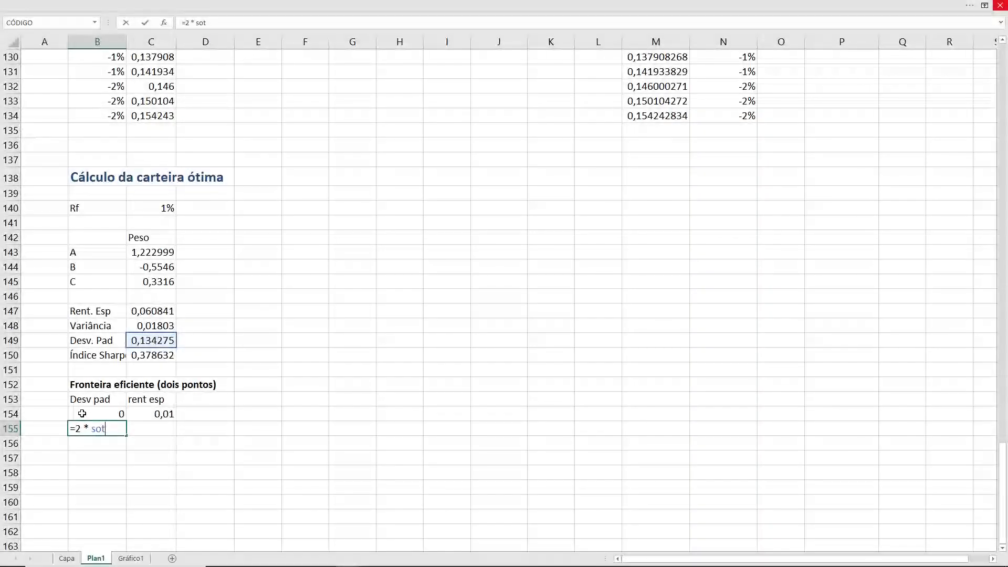
key("Return")
Calculate the second frontier point's expected return in C155 with the formula = rf + 2 * (rot - rf)
key("Up")
key("Right")
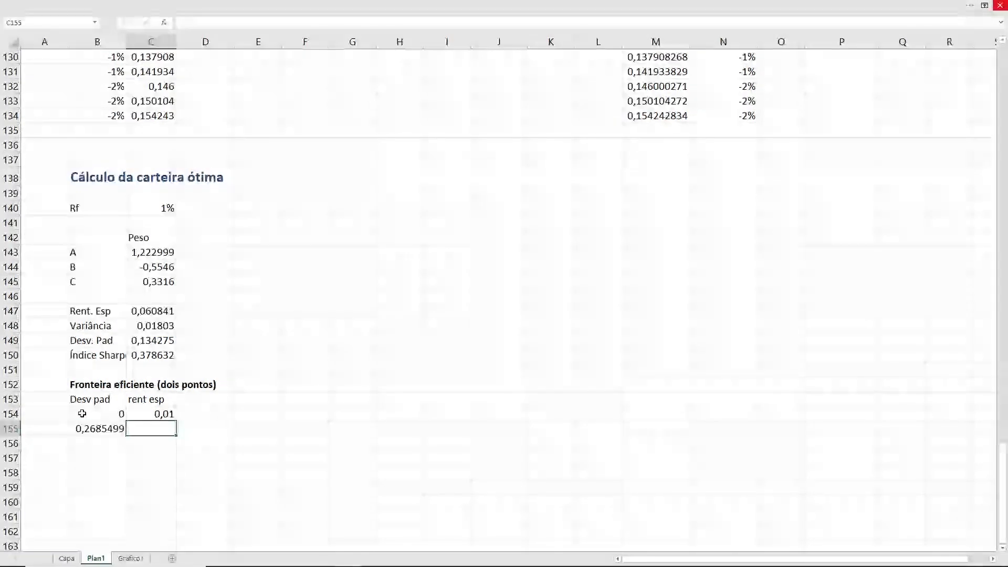
type("= rf +")
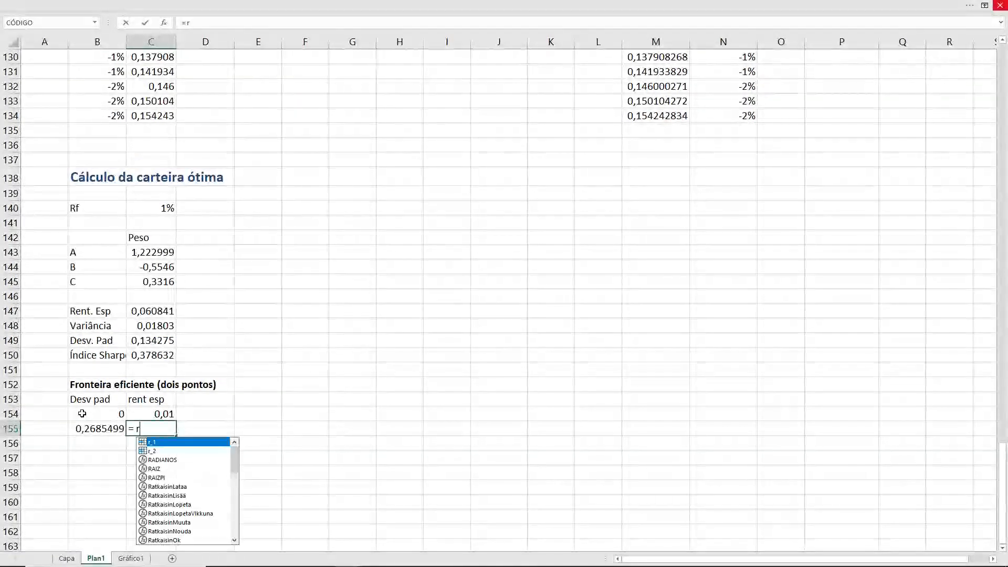
type("2")
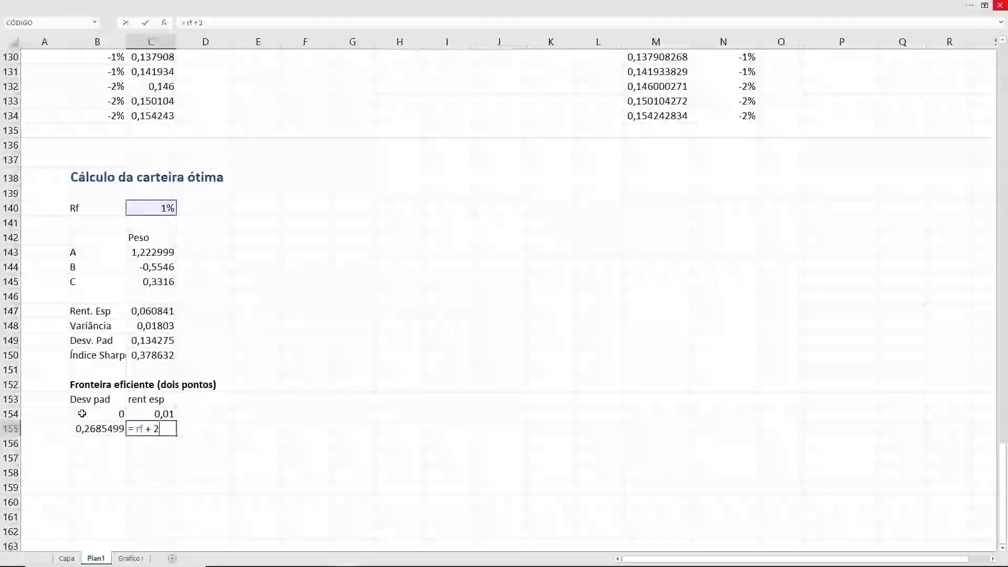
type("*")
type(" (")
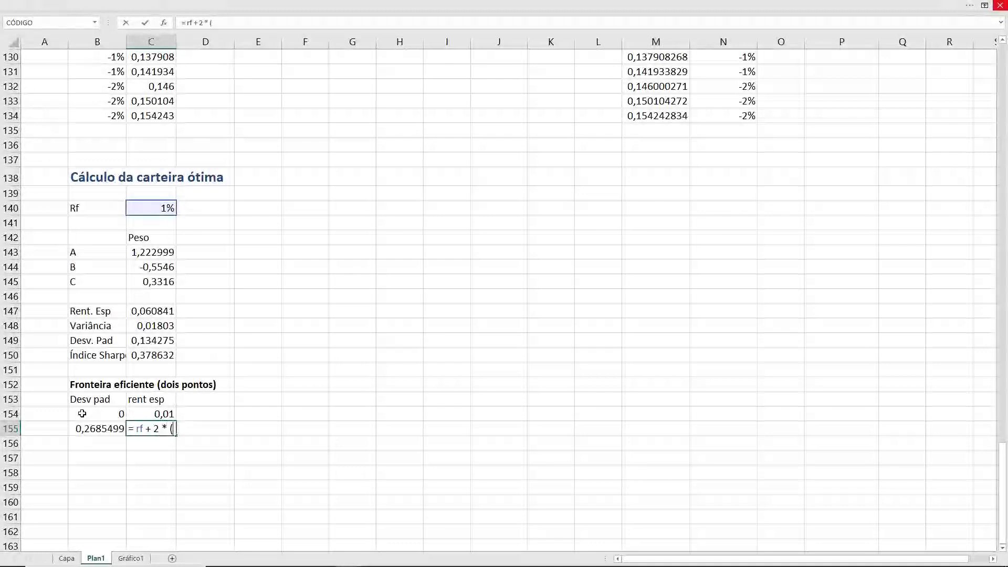
type("rot -")
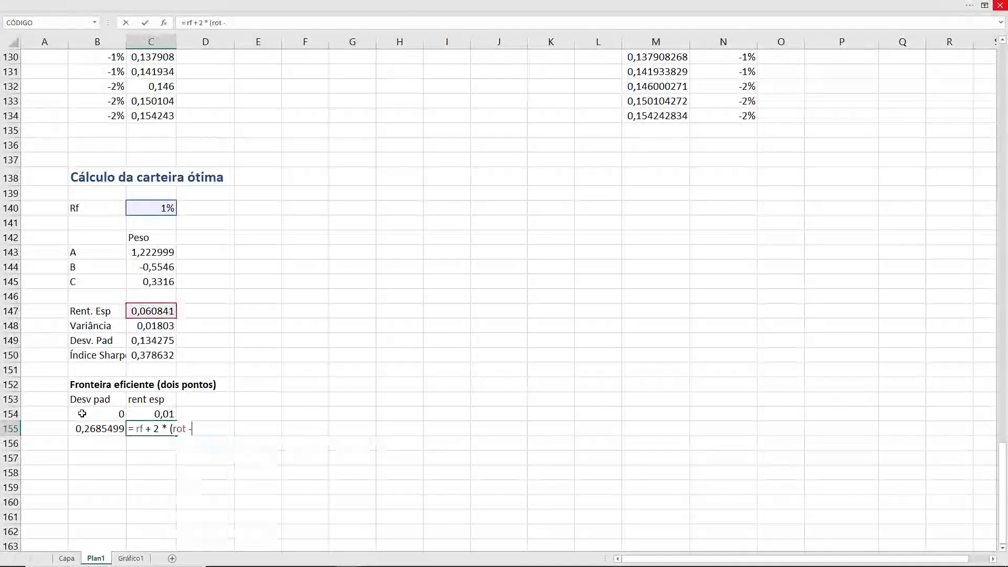
type(" rf")
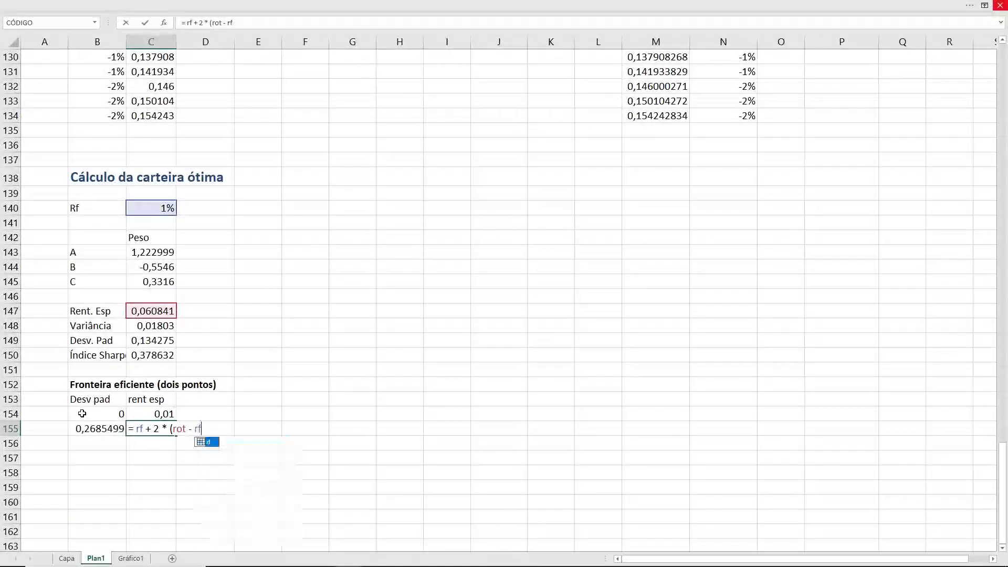
type(")")
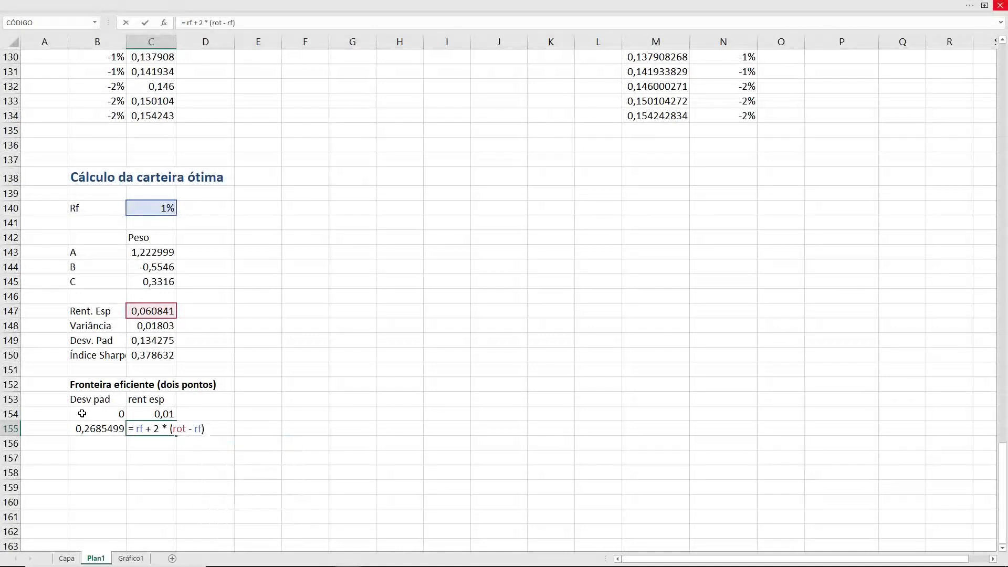
key("Return")
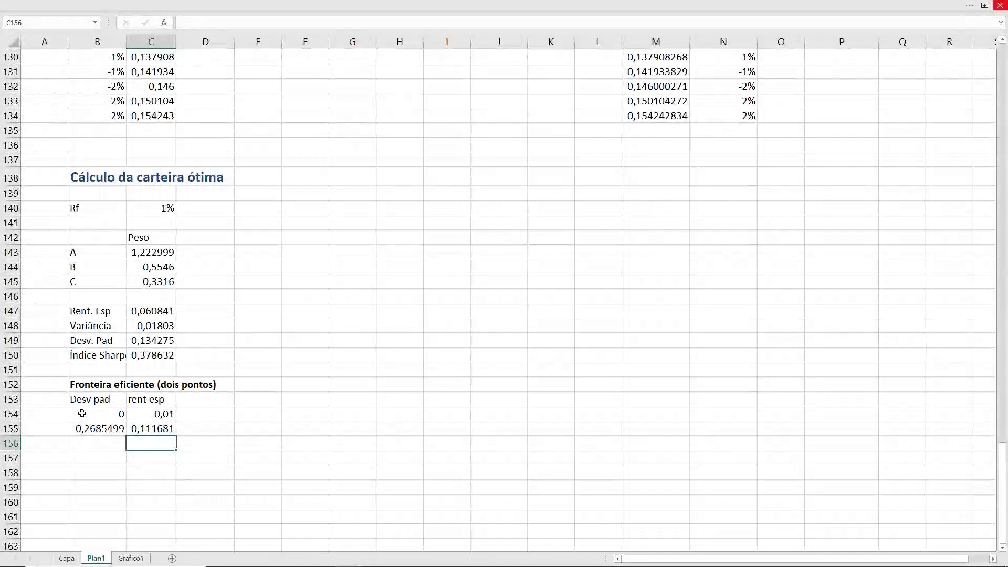
Add a new data series named "Fronteira eficiente" to the chart on the Gráfico1 sheet
left_click(131, 558)
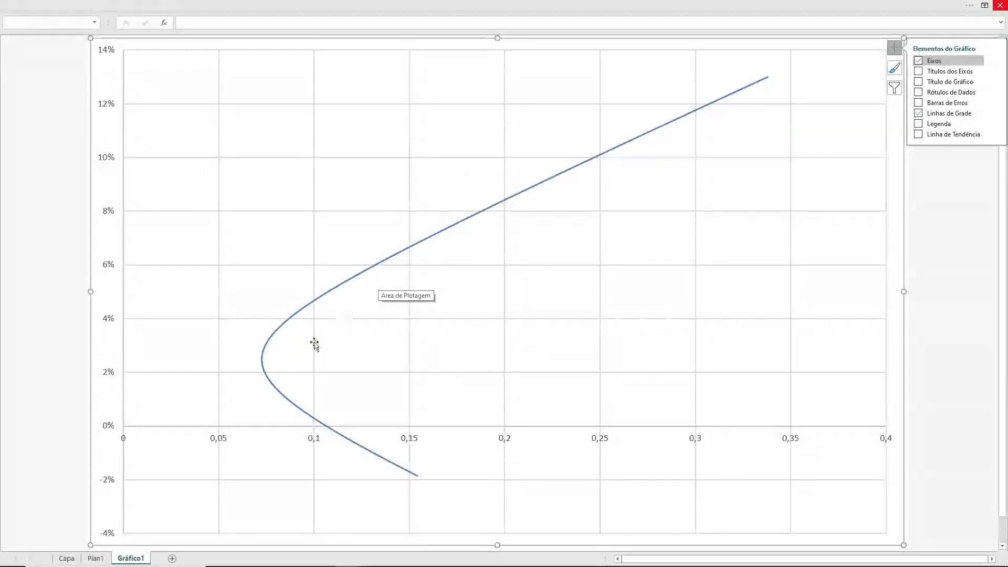
left_click(96, 558)
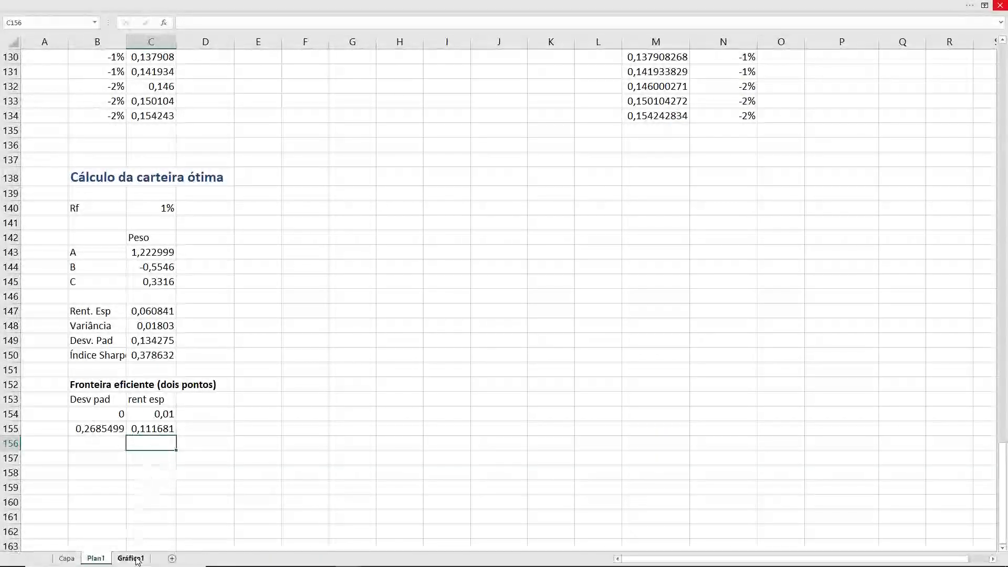
left_click(131, 558)
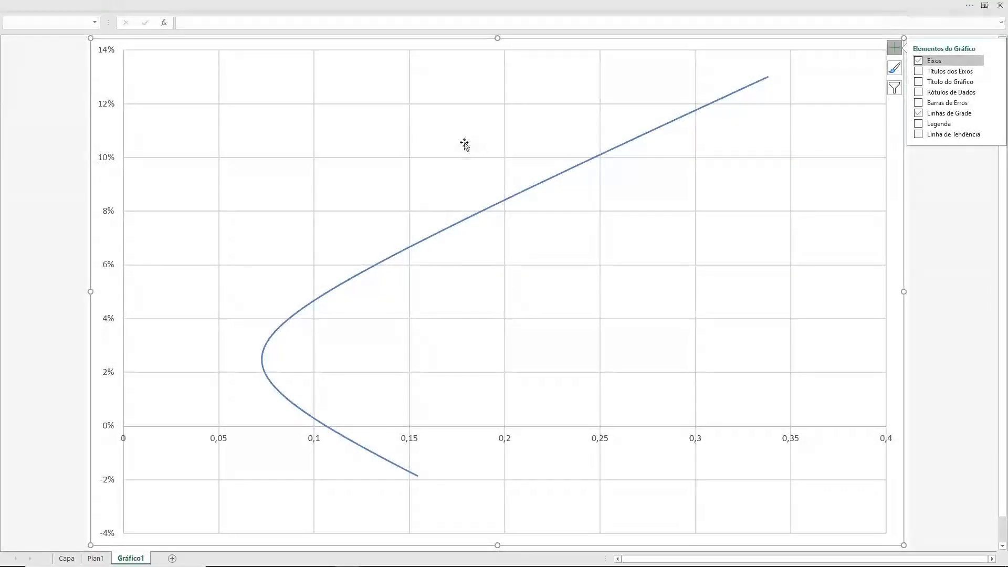
right_click(442, 138)
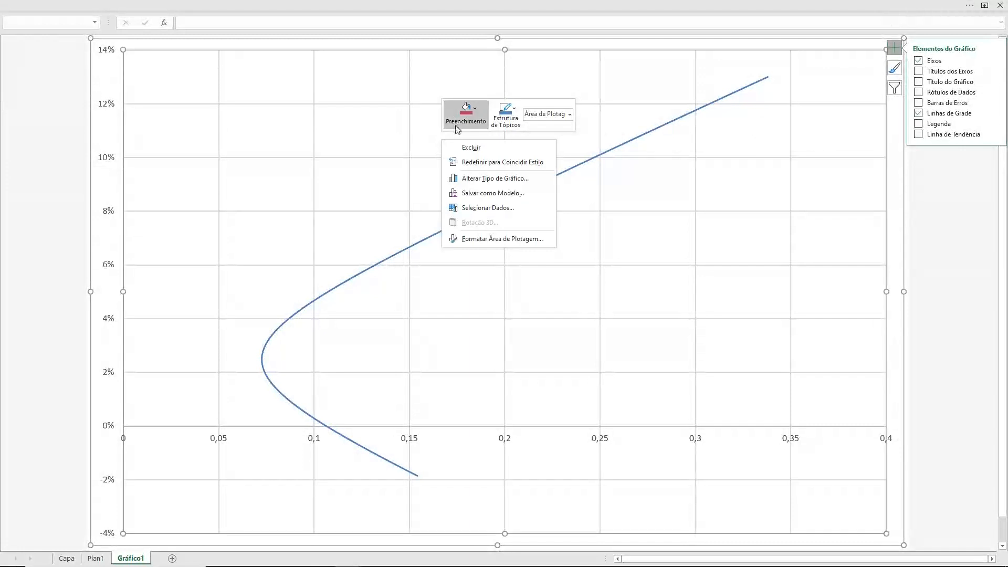
left_click(485, 208)
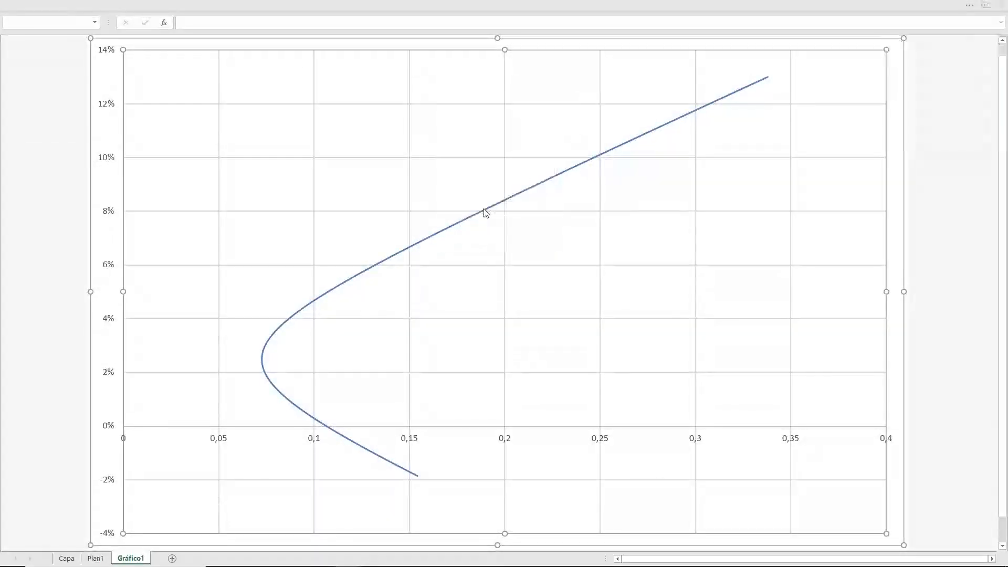
left_click_drag(163, 147, 439, 96)
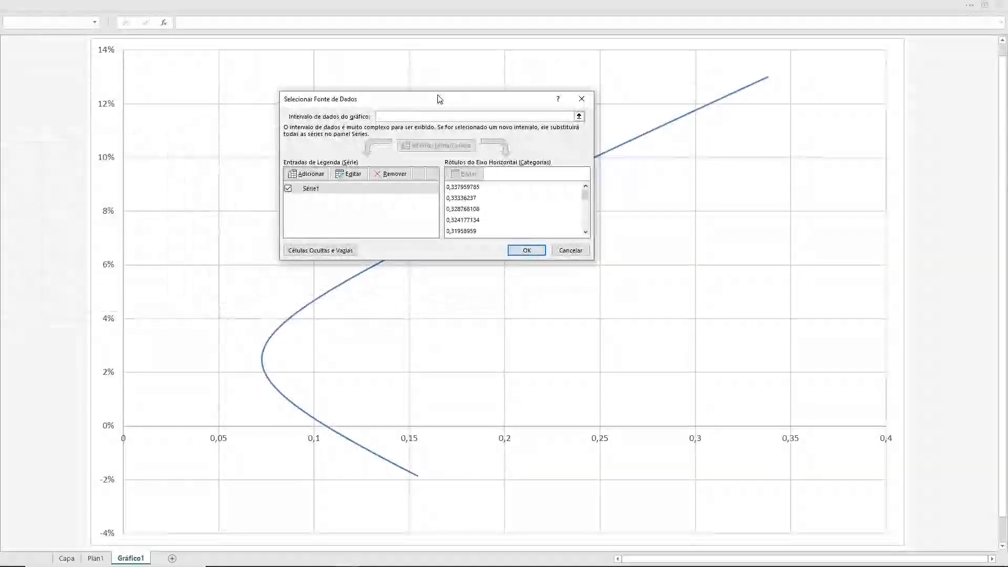
left_click(311, 176)
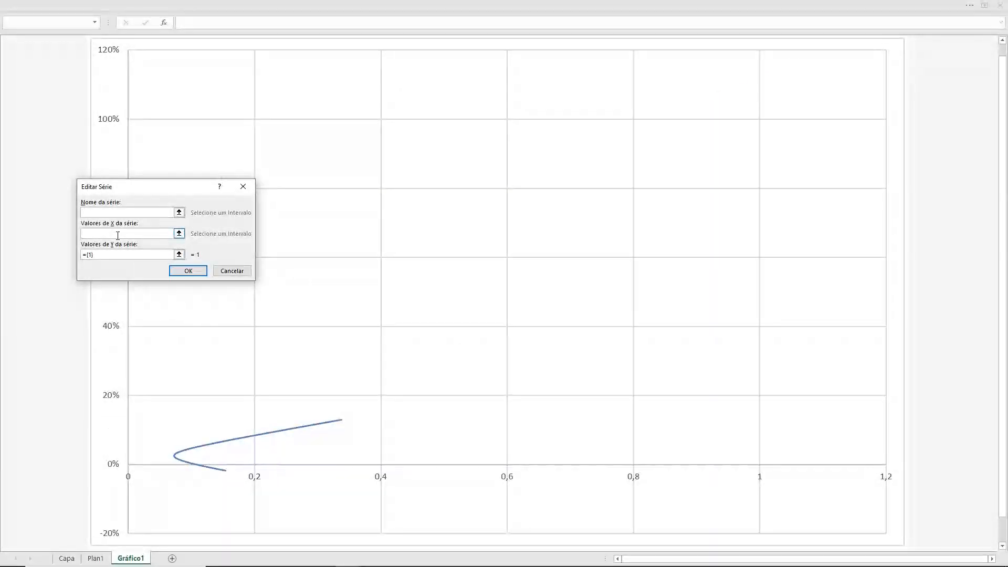
left_click(114, 215)
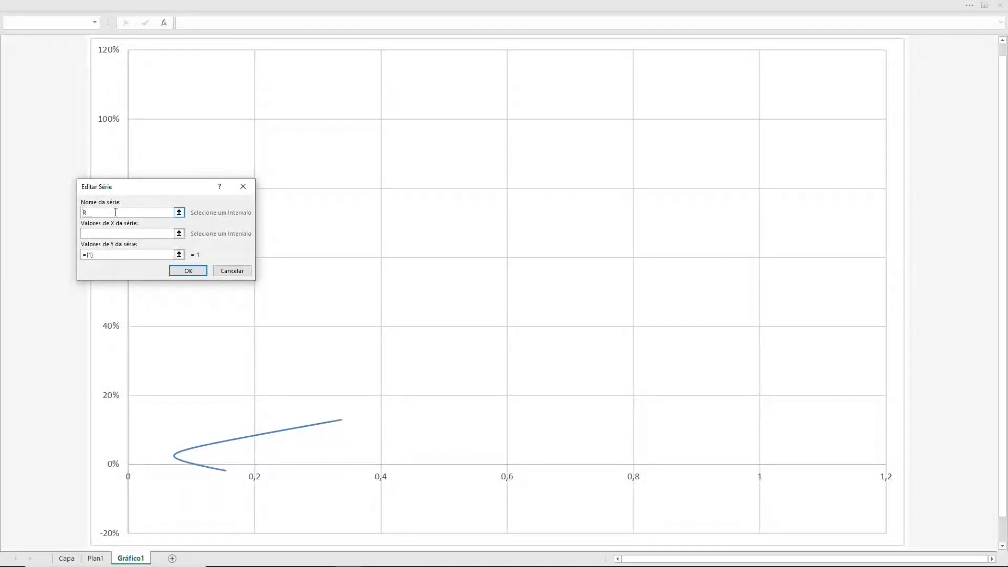
type("Fronteira eficiente")
Set the new series' X values to the two standard deviations in Plan1 B154:B155
left_click(129, 232)
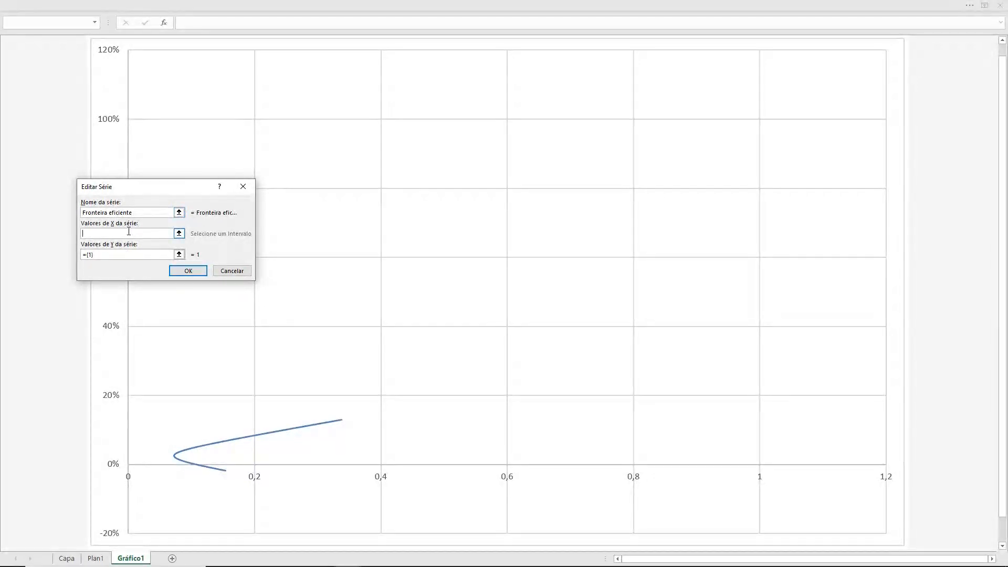
left_click(95, 558)
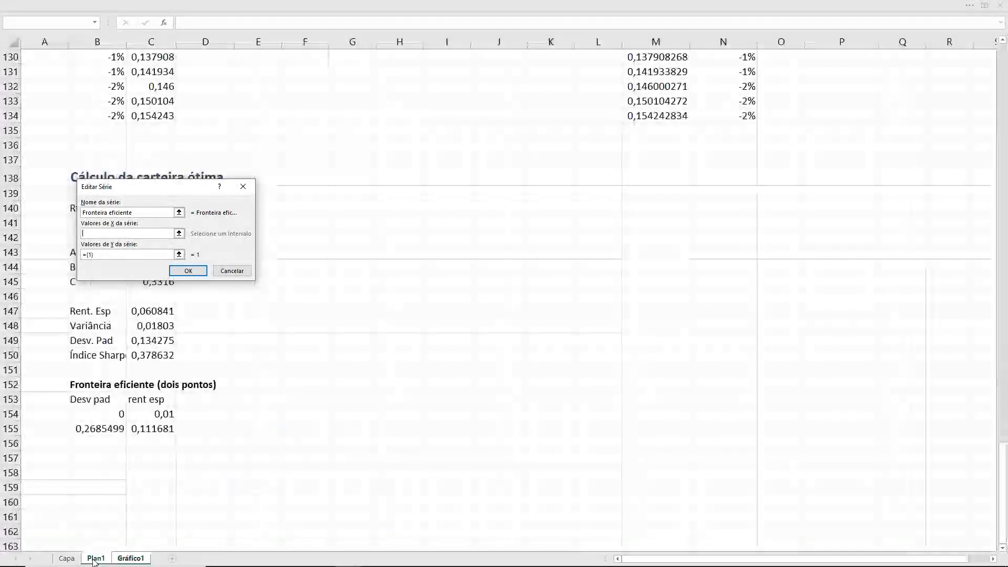
left_click(97, 417)
left_click_drag(96, 416, 84, 429)
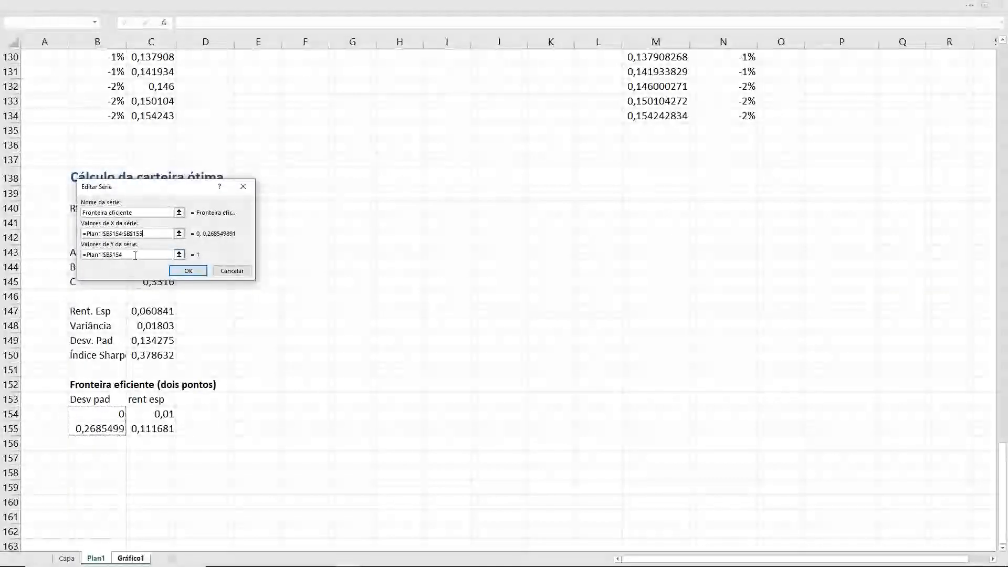
Set the new series' Y values to the expected returns in Plan1 C154:C155 and apply the chart's data changes
left_click_drag(135, 255, 72, 251)
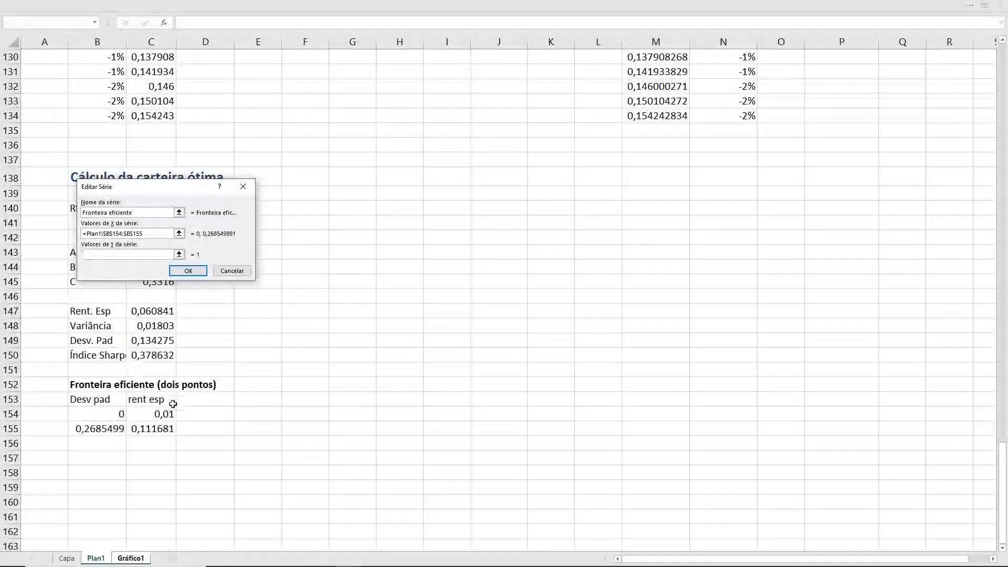
left_click(157, 415)
left_click_drag(157, 414, 157, 429)
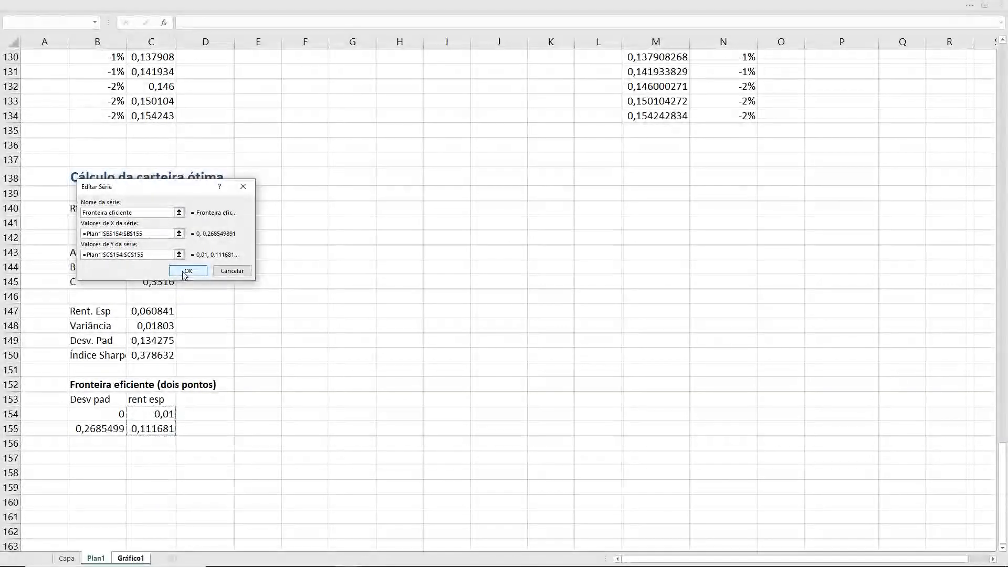
left_click(186, 271)
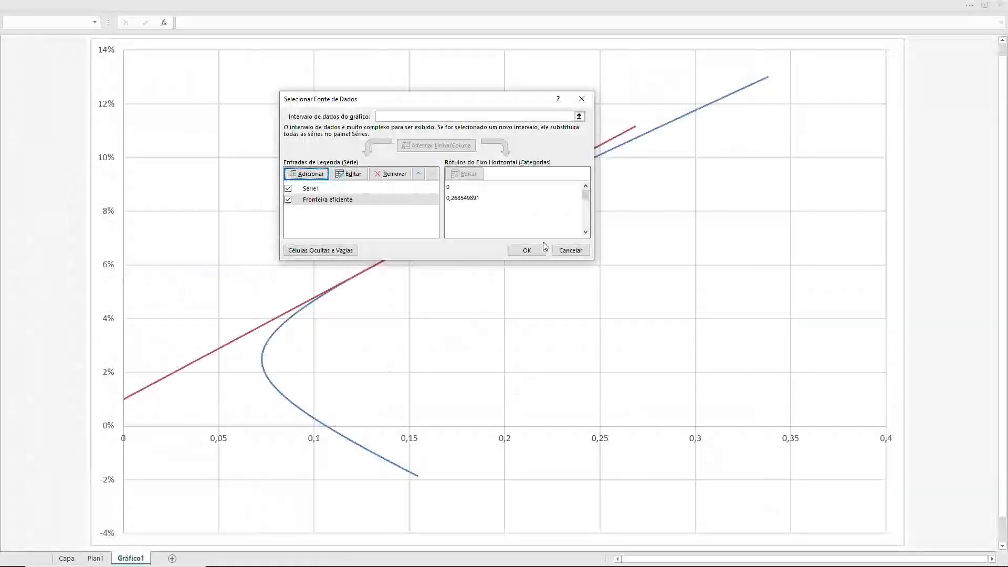
left_click(531, 253)
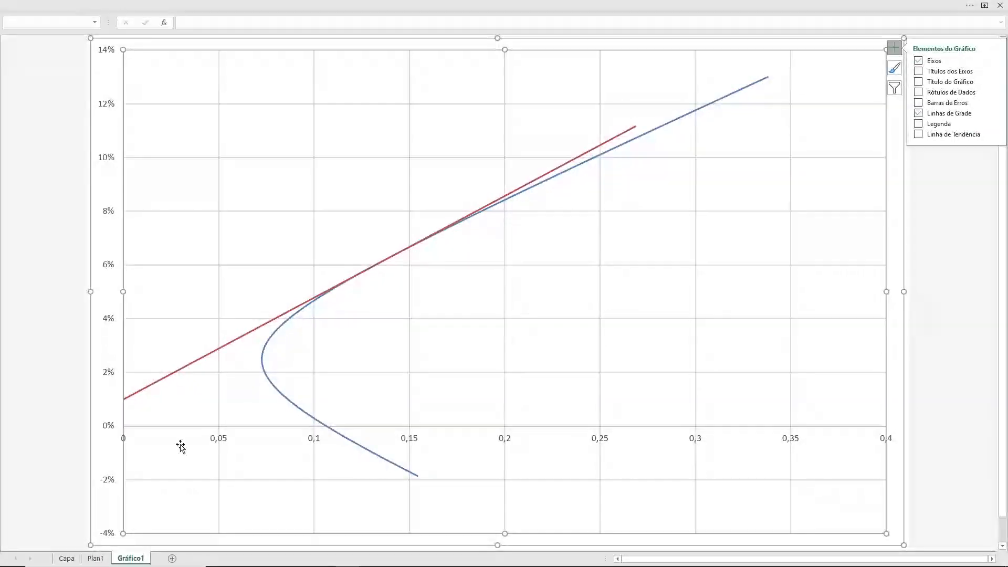
Examine the optimal portfolio weights in Plan1 C143:C145 and the point where the frontier line touches the curve on Gráfico1, and return to Plan1
left_click(97, 560)
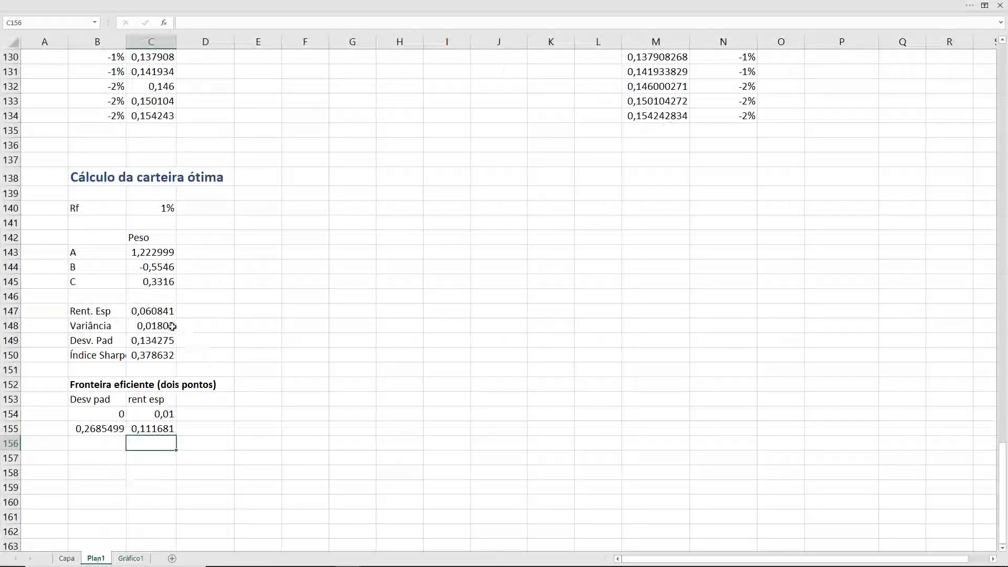
left_click_drag(156, 253, 160, 285)
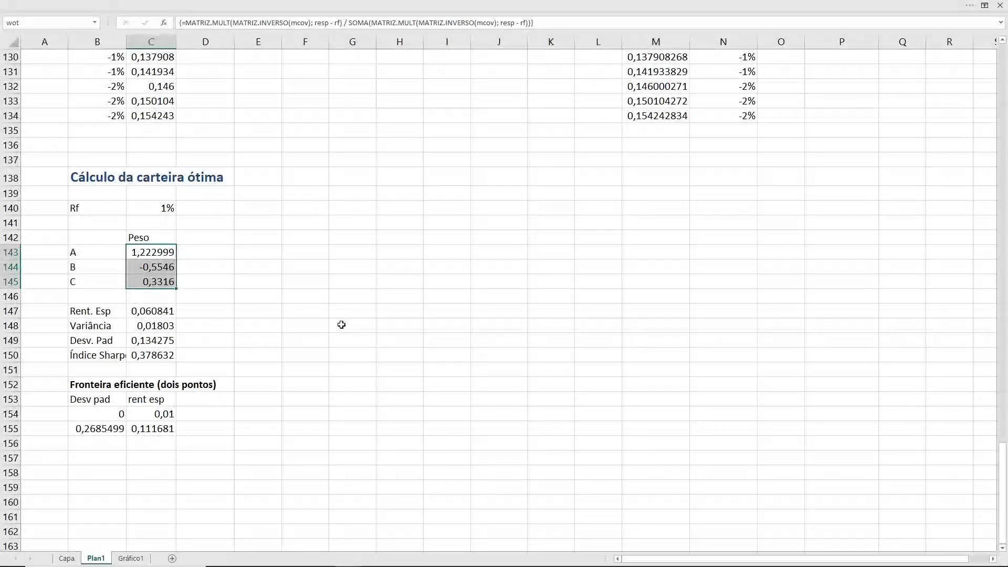
left_click(321, 339)
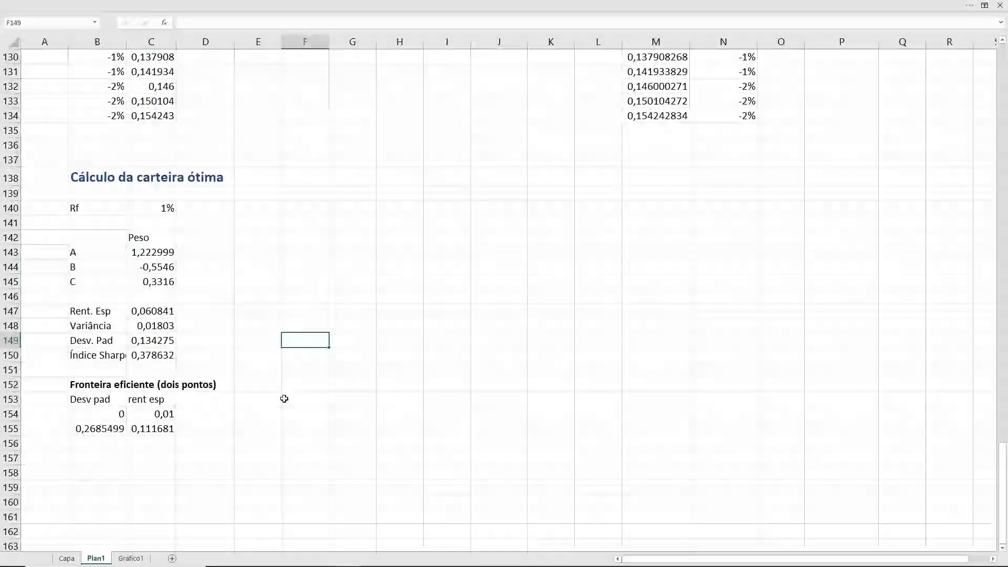
left_click(138, 561)
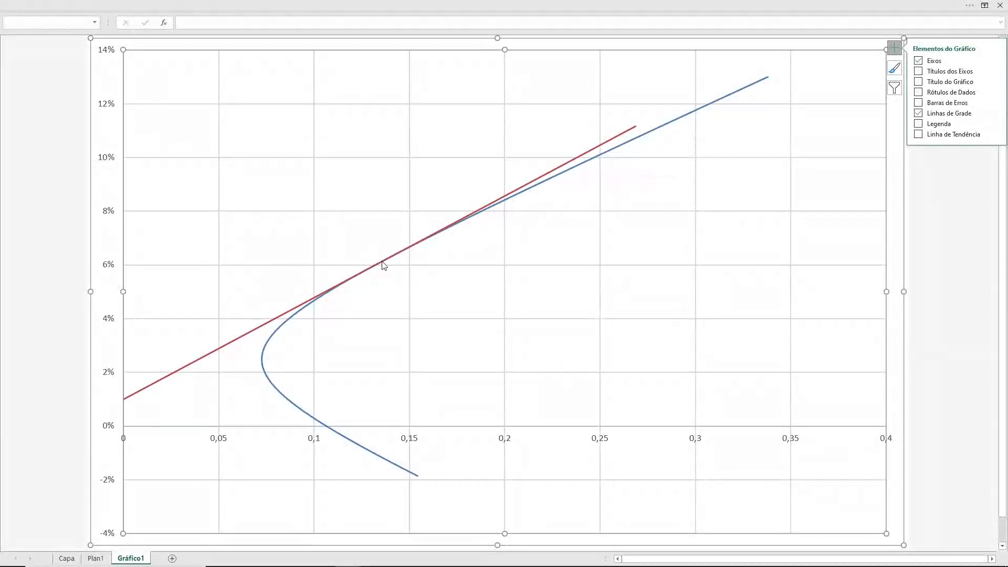
mouse_move(384, 265)
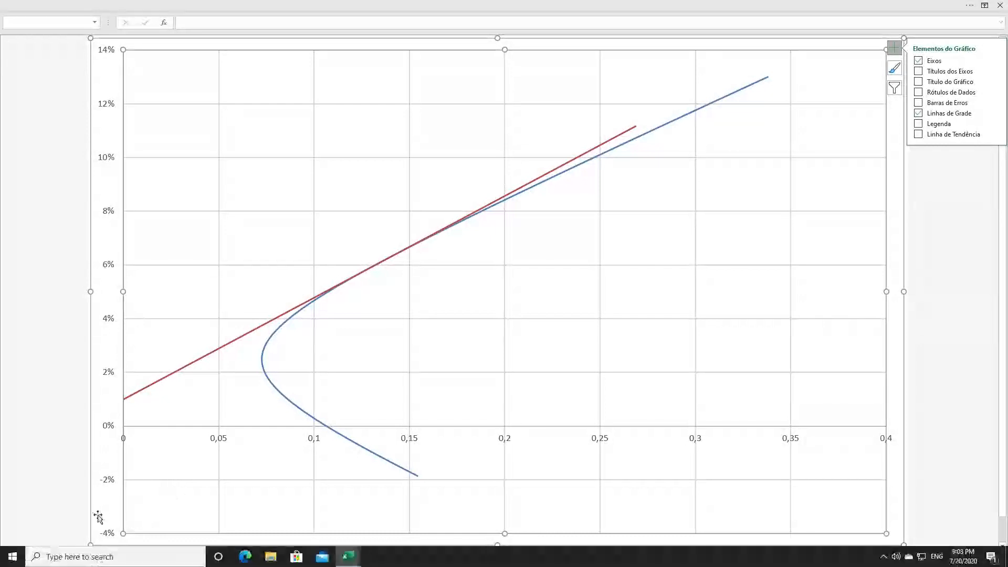
left_click(96, 558)
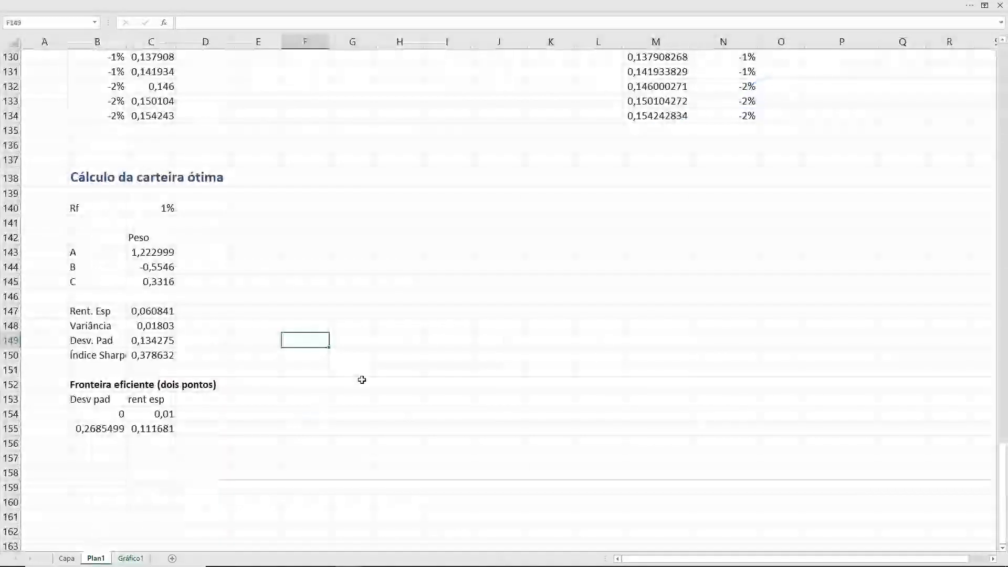